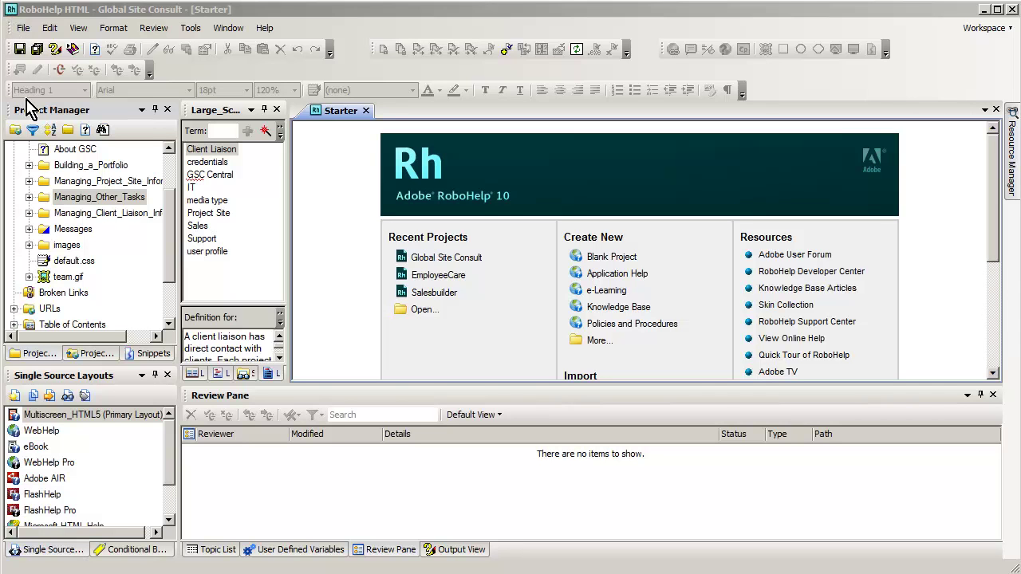
# - Open the Viewing collateral materials and Adding a new media type topics, and select 'Adding a new media' in the heading
pyautogui.click(29, 197)
pyautogui.doubleClick(84, 212)
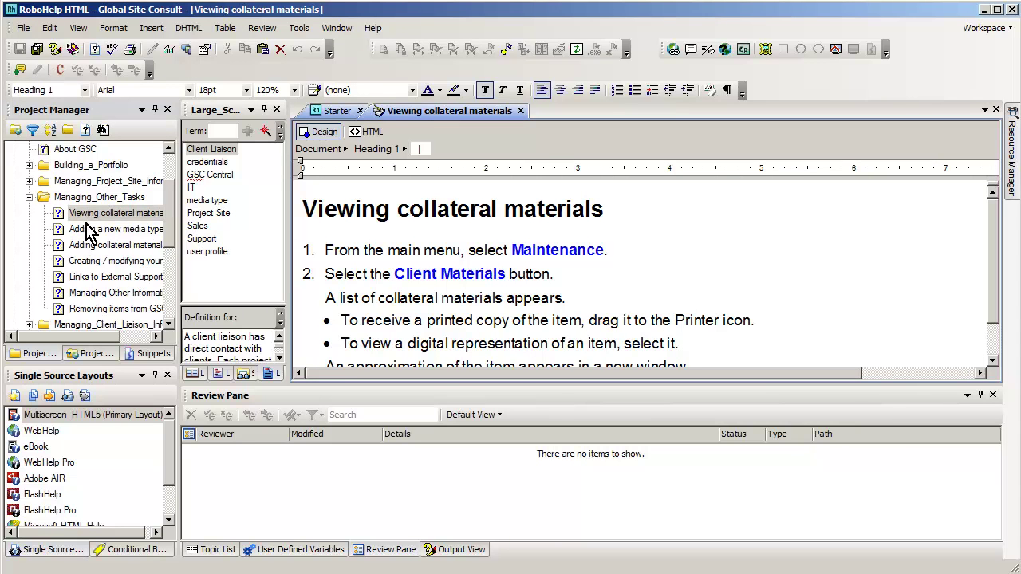
pyautogui.doubleClick(90, 229)
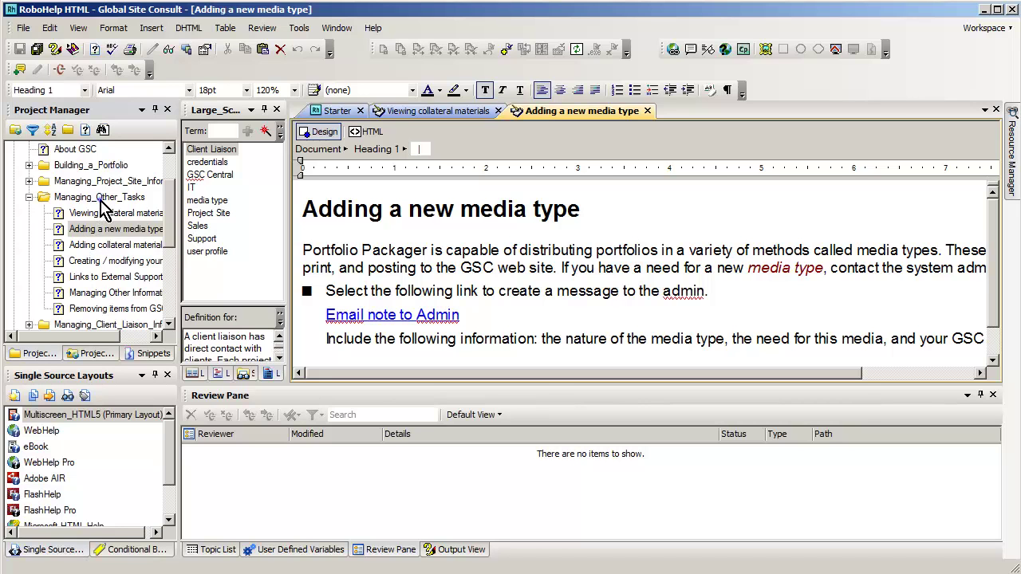
pyautogui.click(99, 198)
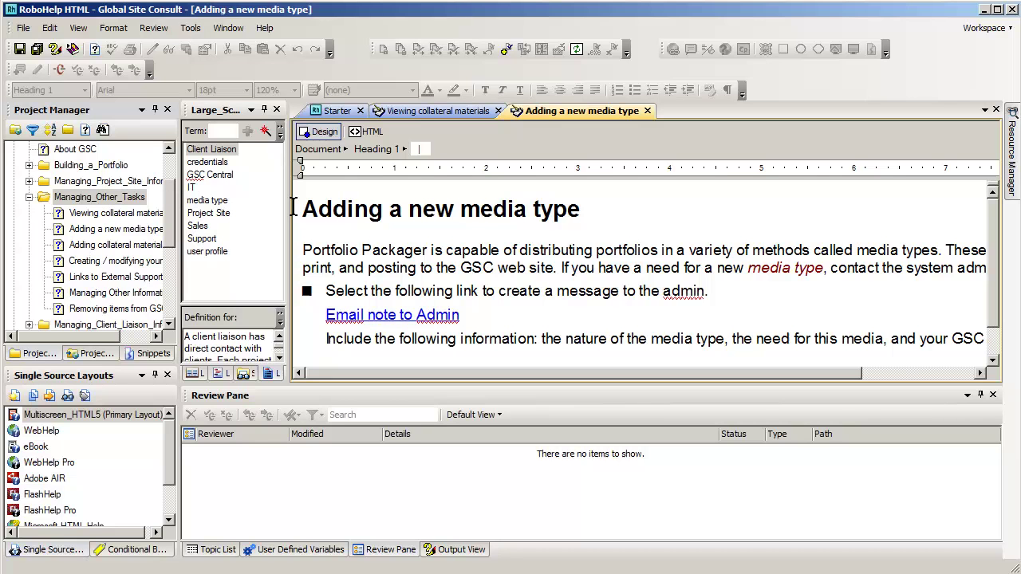
pyautogui.moveTo(304, 211); pyautogui.dragTo(525, 215)
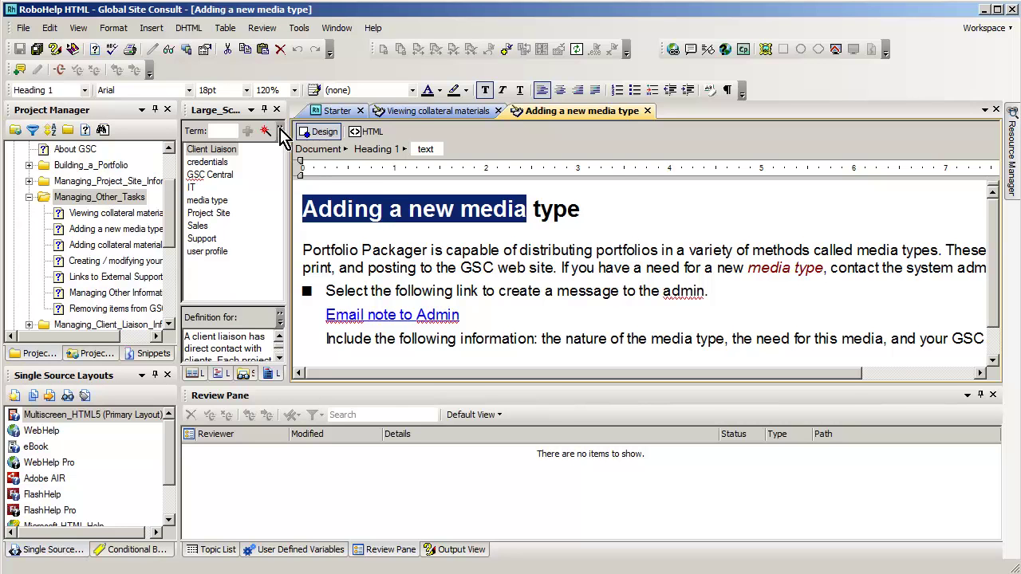
# - Start Create PDF for Review and list the files from Project Manager
pyautogui.click(253, 36)
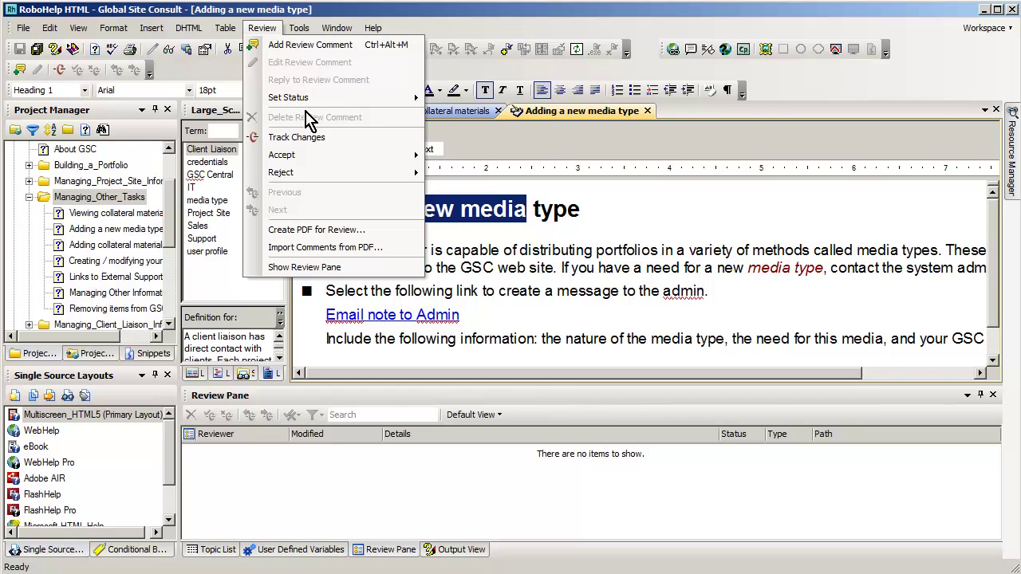
pyautogui.click(317, 231)
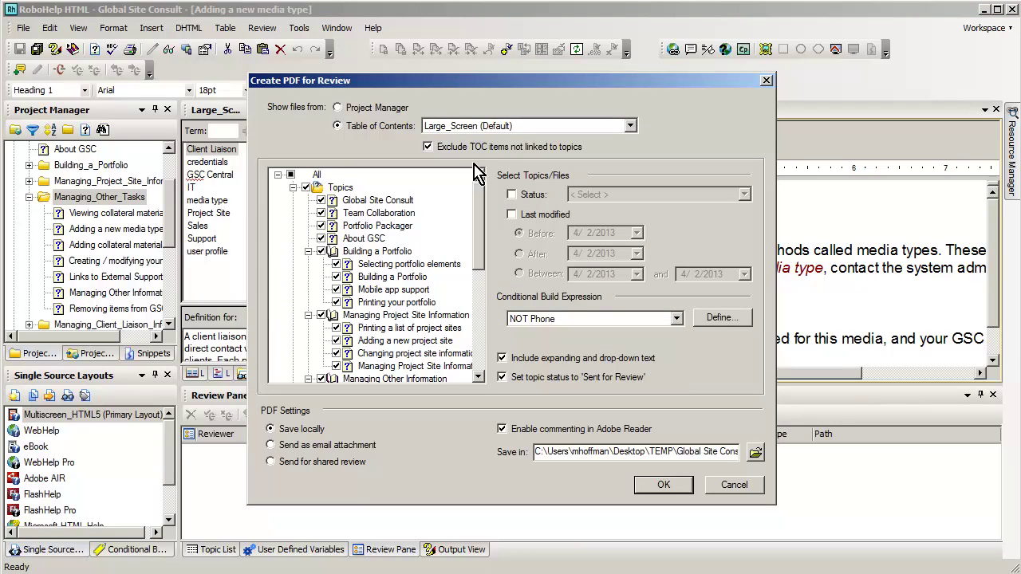
pyautogui.moveTo(495, 93); pyautogui.dragTo(435, 64)
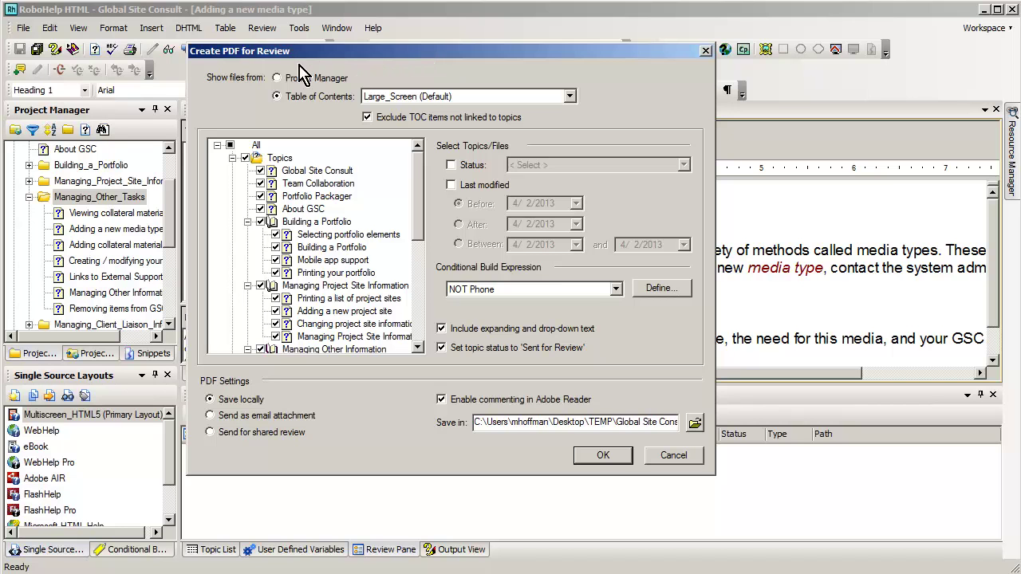
pyautogui.click(278, 78)
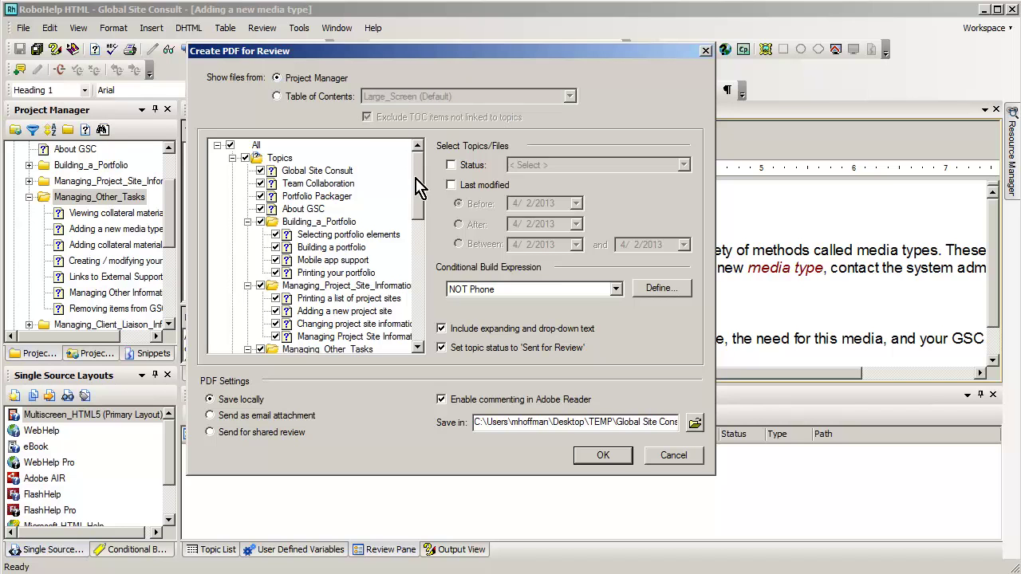
pyautogui.moveTo(421, 203); pyautogui.dragTo(407, 360)
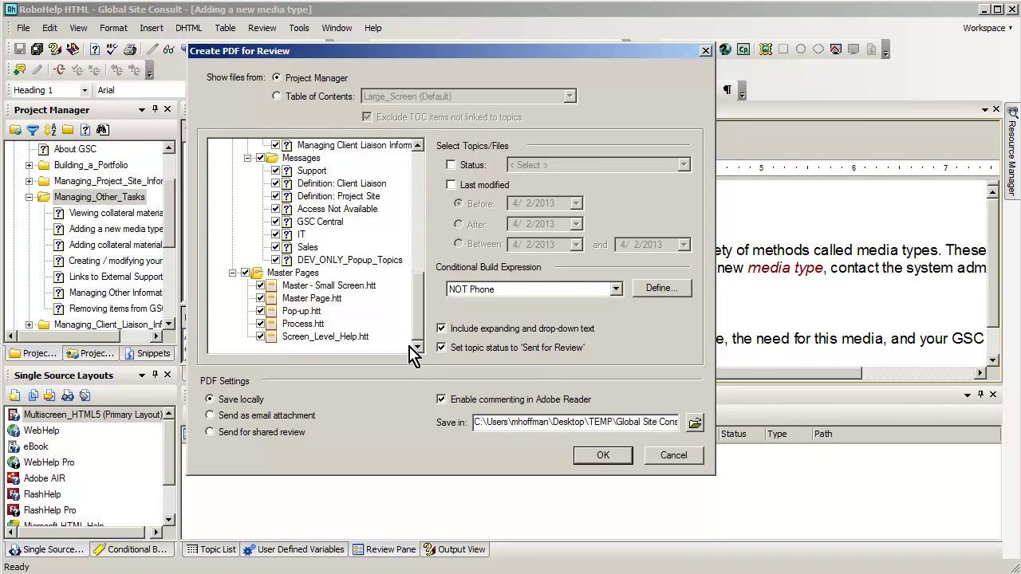
pyautogui.moveTo(415, 317); pyautogui.dragTo(423, 159)
# - List topics by table of contents, try the Phone TOC, then use Large_Screen (Default)
pyautogui.click(277, 96)
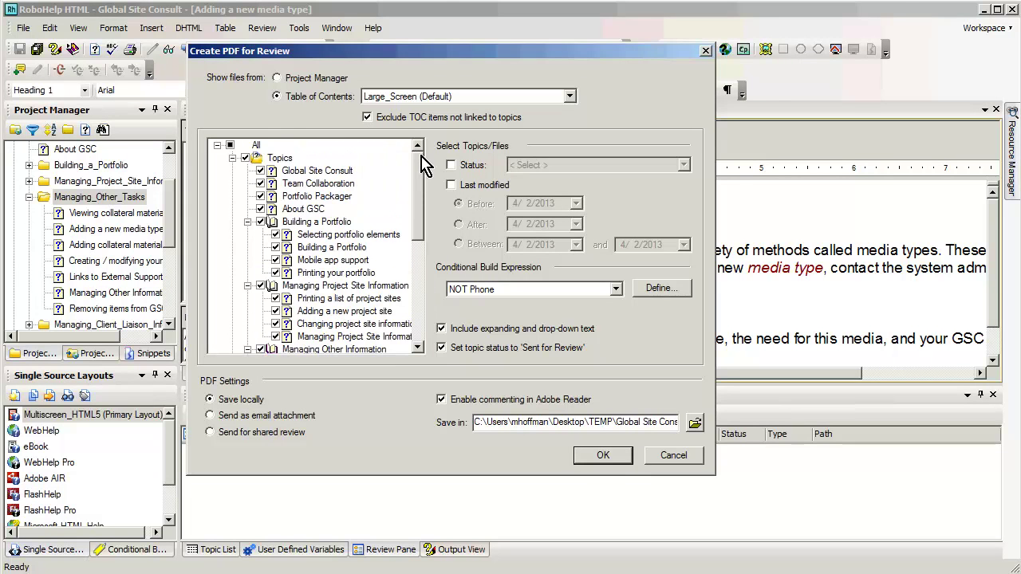
pyautogui.click(570, 97)
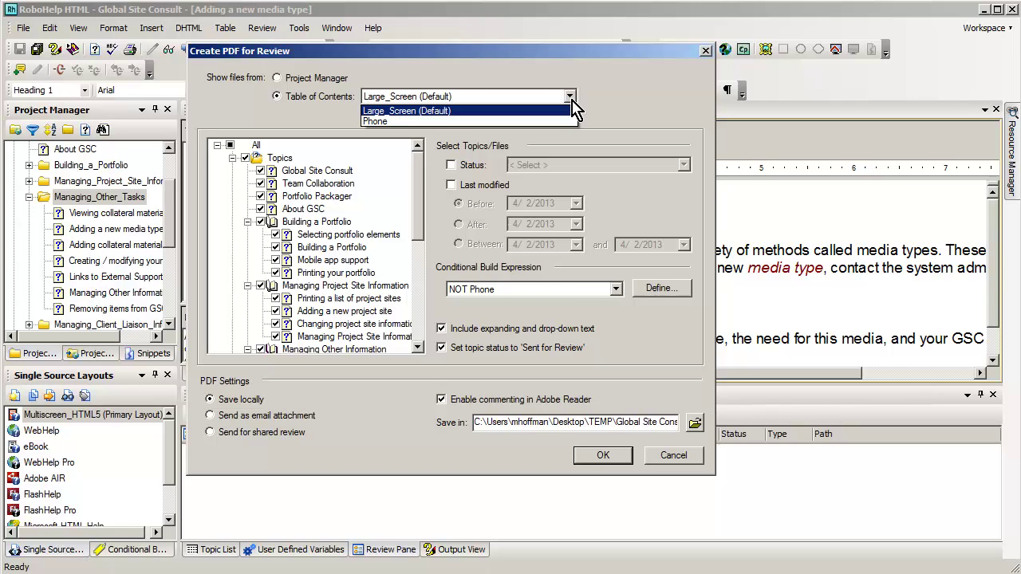
pyautogui.click(504, 121)
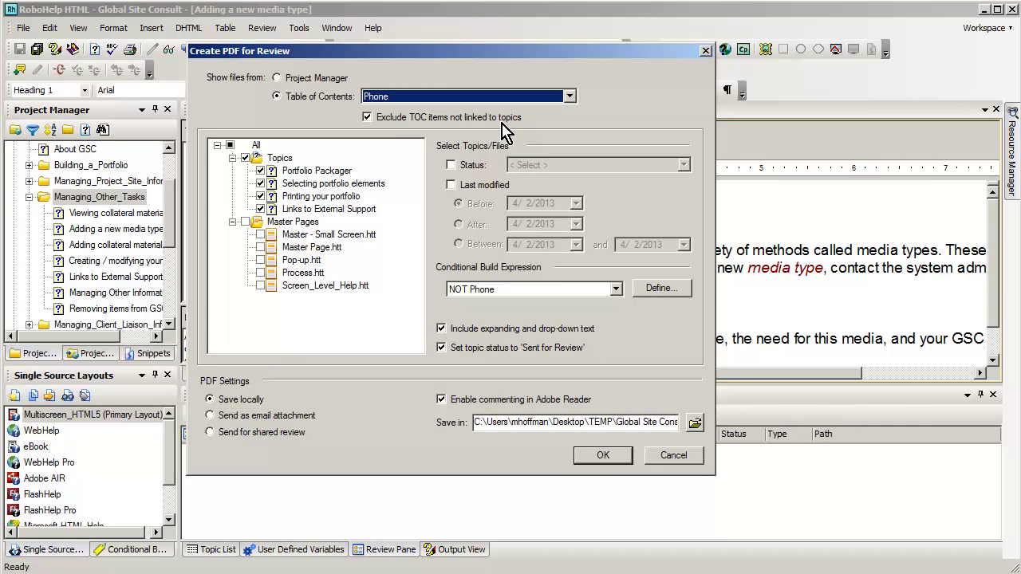
pyautogui.click(569, 96)
pyautogui.click(564, 111)
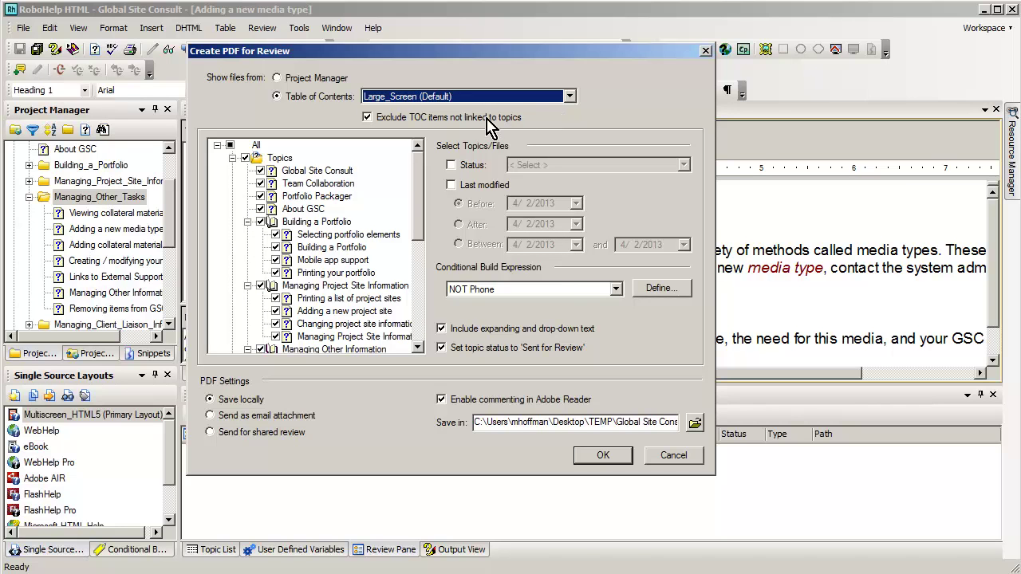
# - Filter by Status, try a Last modified Before 3/1/2013 filter, and choose the NOT Phone build expression
pyautogui.click(450, 166)
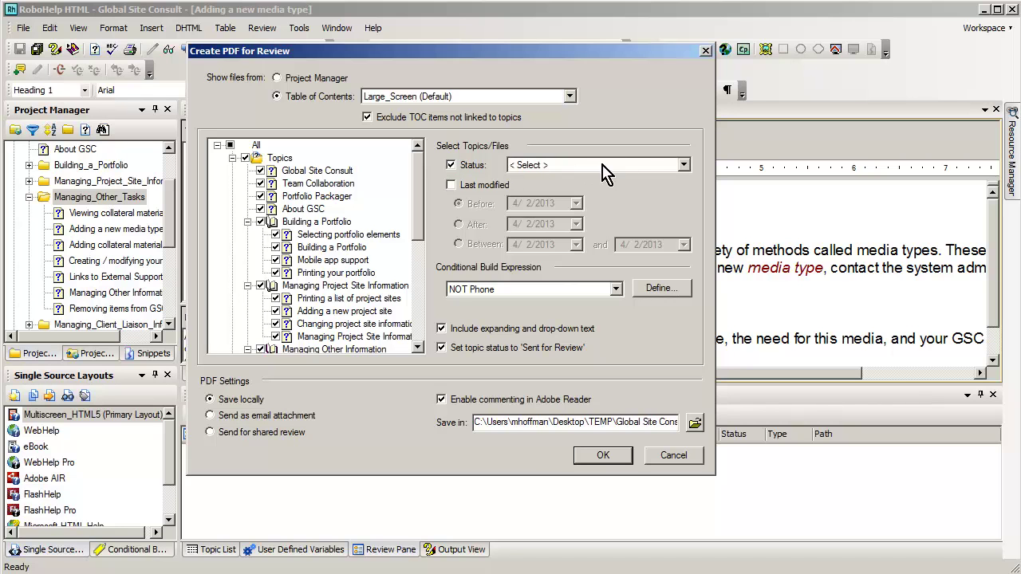
pyautogui.click(684, 165)
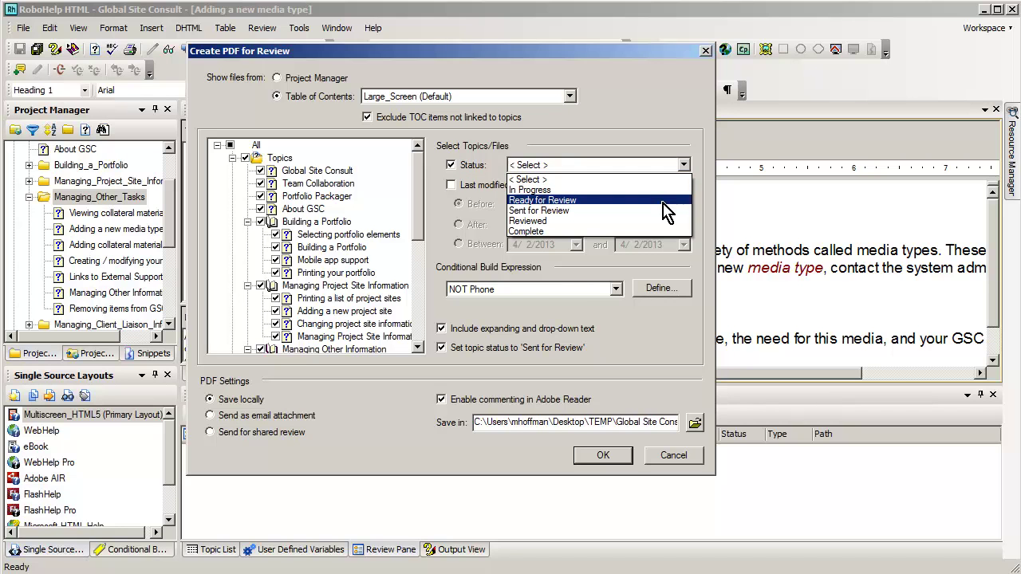
pyautogui.click(466, 179)
pyautogui.click(470, 190)
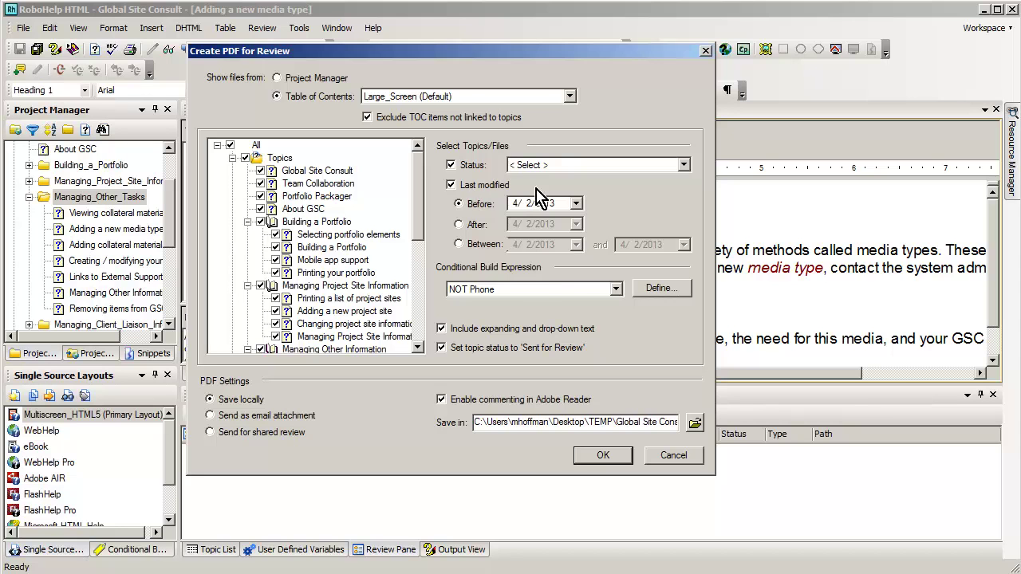
pyautogui.click(576, 203)
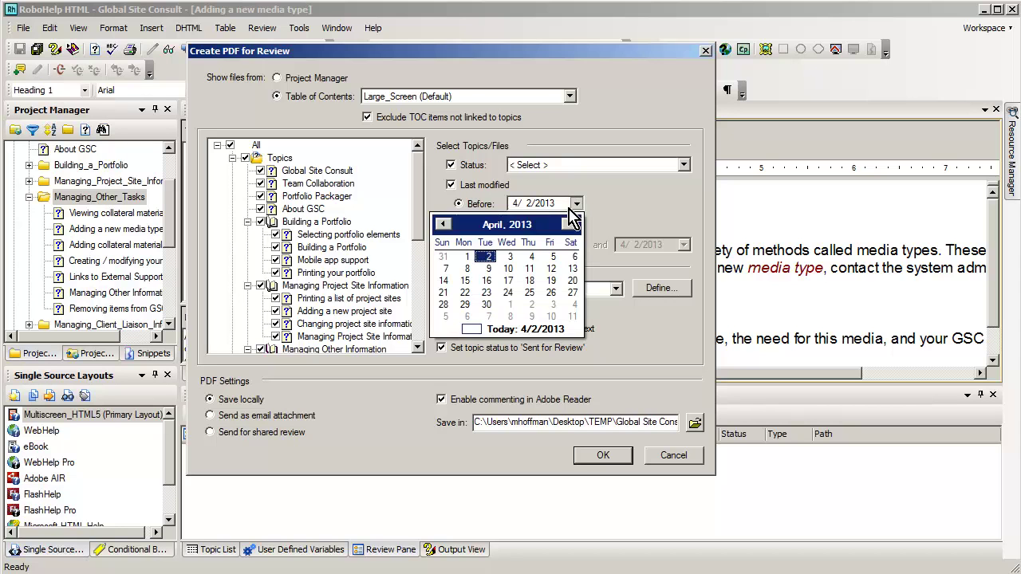
pyautogui.click(444, 224)
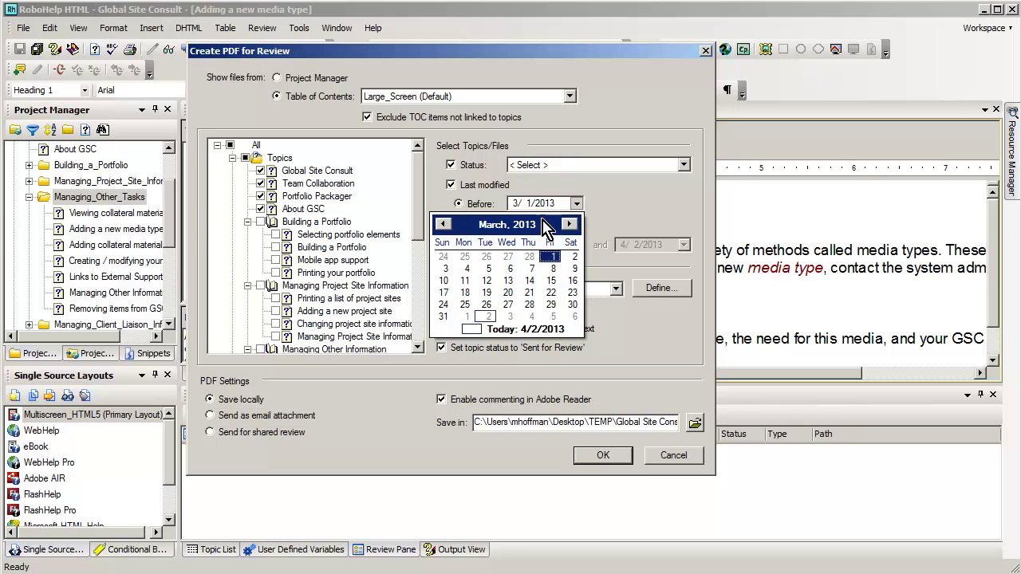
pyautogui.click(664, 201)
pyautogui.click(452, 186)
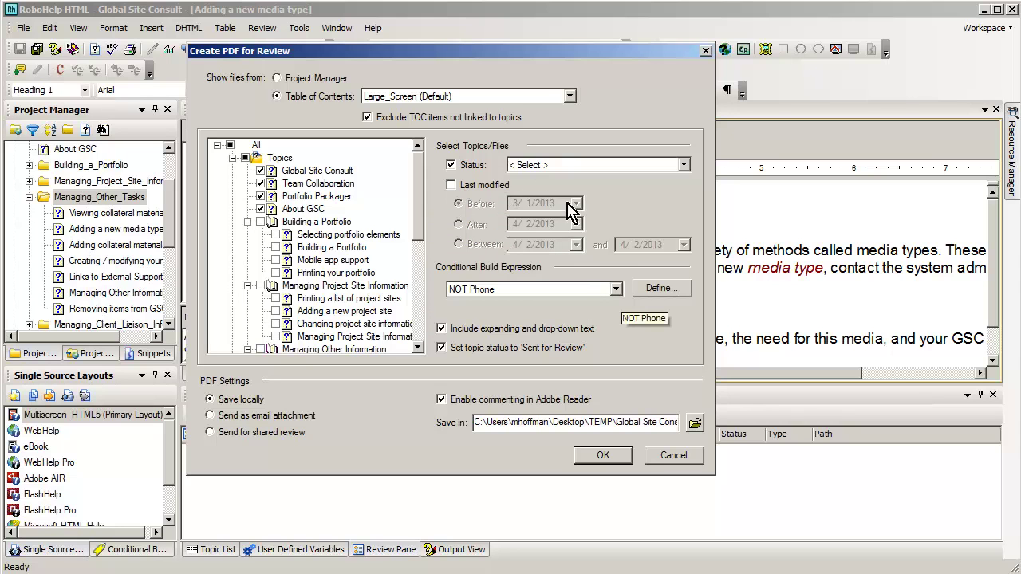
pyautogui.click(616, 290)
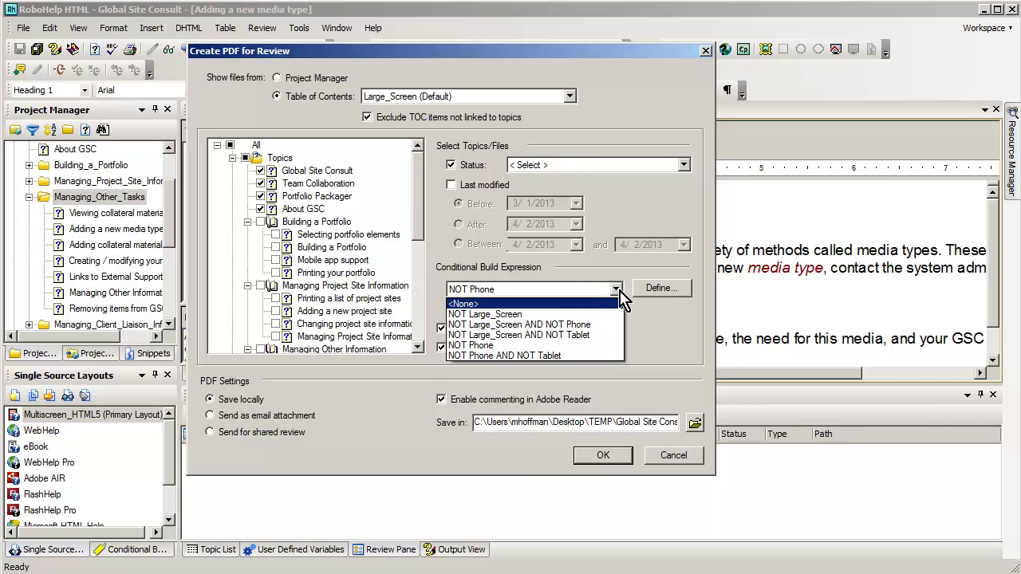
pyautogui.click(469, 266)
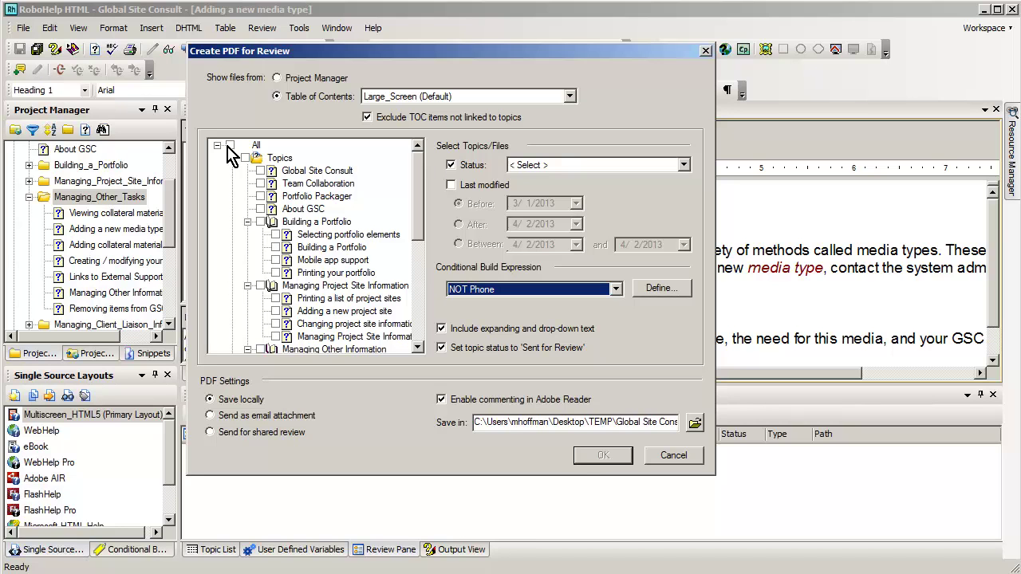
# - Include all six Managing Other Information topics, generate the PDF, and replace Global Site Consult.pdf
pyautogui.scroll(-1, 423, 236)
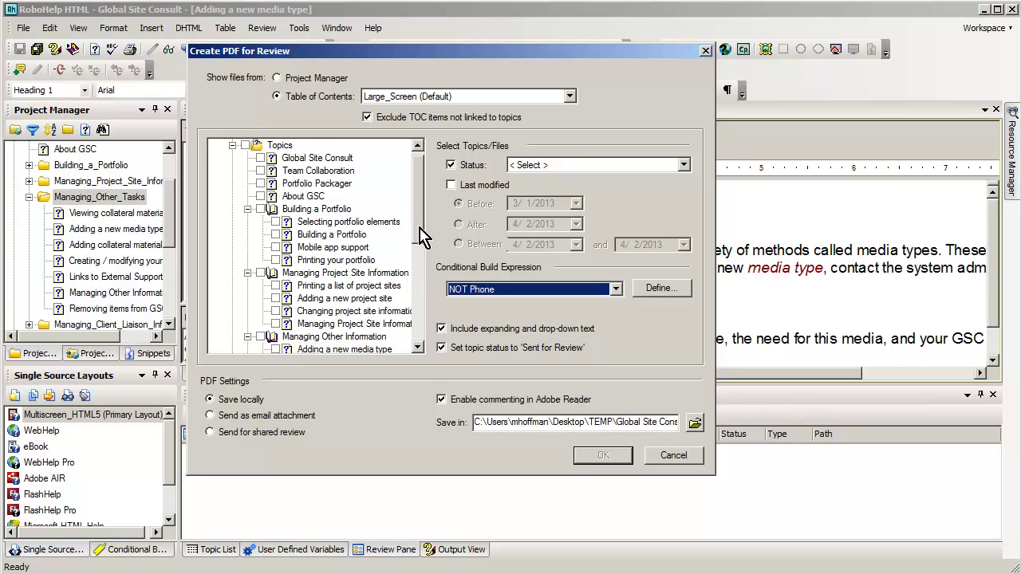
pyautogui.scroll(-1, 423, 246)
pyautogui.moveTo(419, 248); pyautogui.dragTo(419, 288)
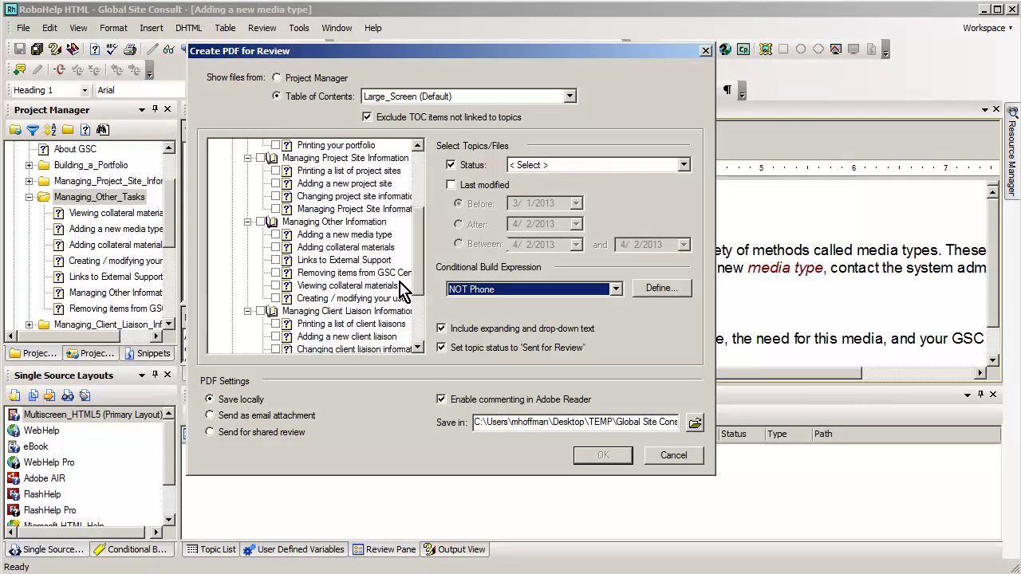
pyautogui.click(260, 222)
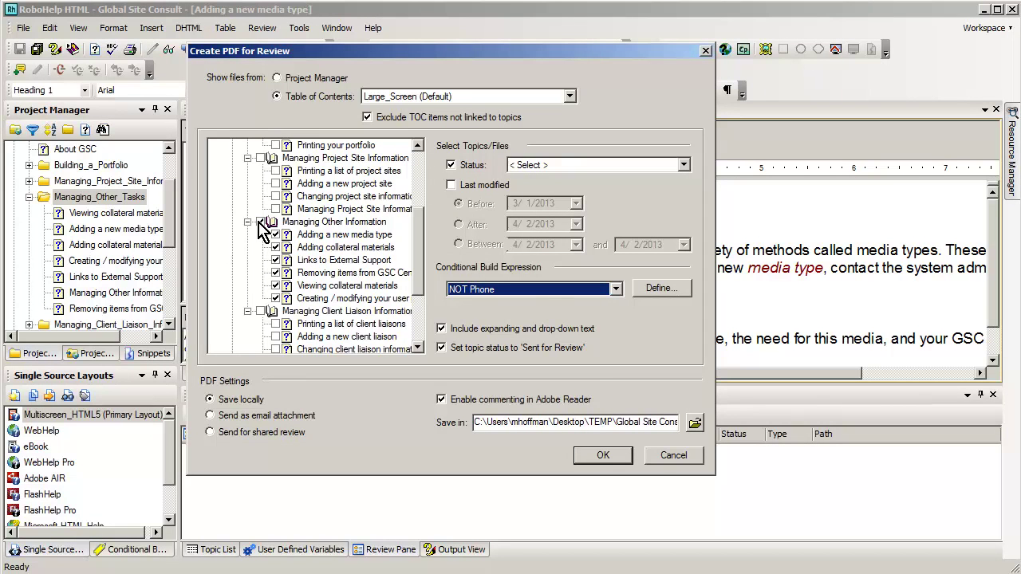
pyautogui.click(603, 455)
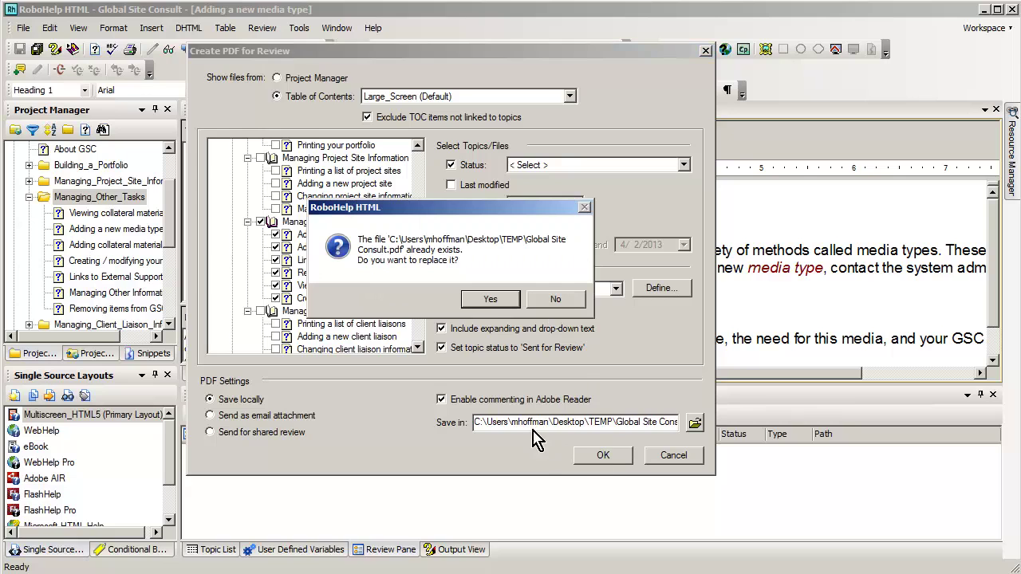
pyautogui.click(492, 301)
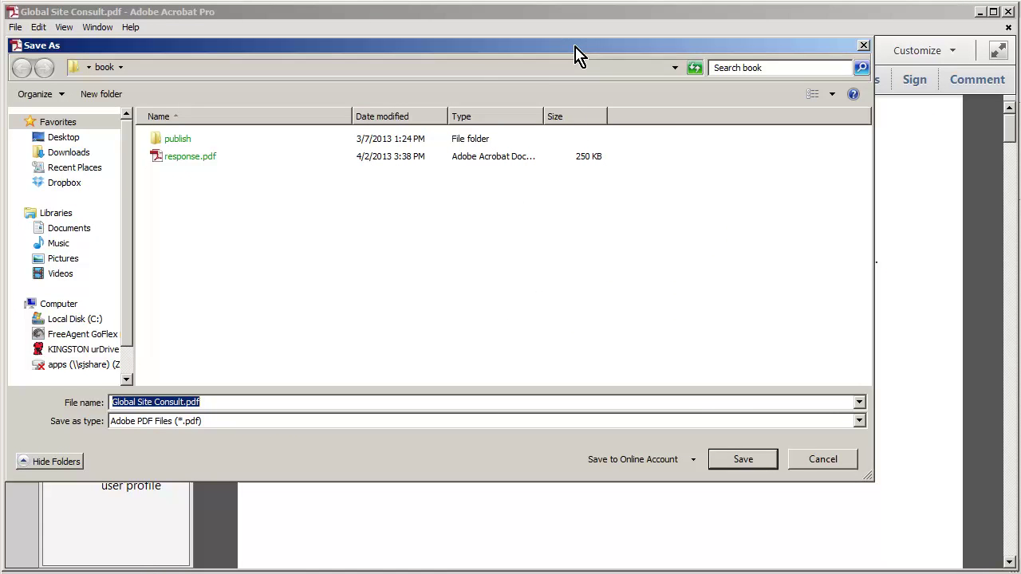
# - Save Global Site Consult.pdf, collapse the Bookmarks panel, and show the Comment tools
pyautogui.moveTo(575, 46); pyautogui.dragTo(651, 81)
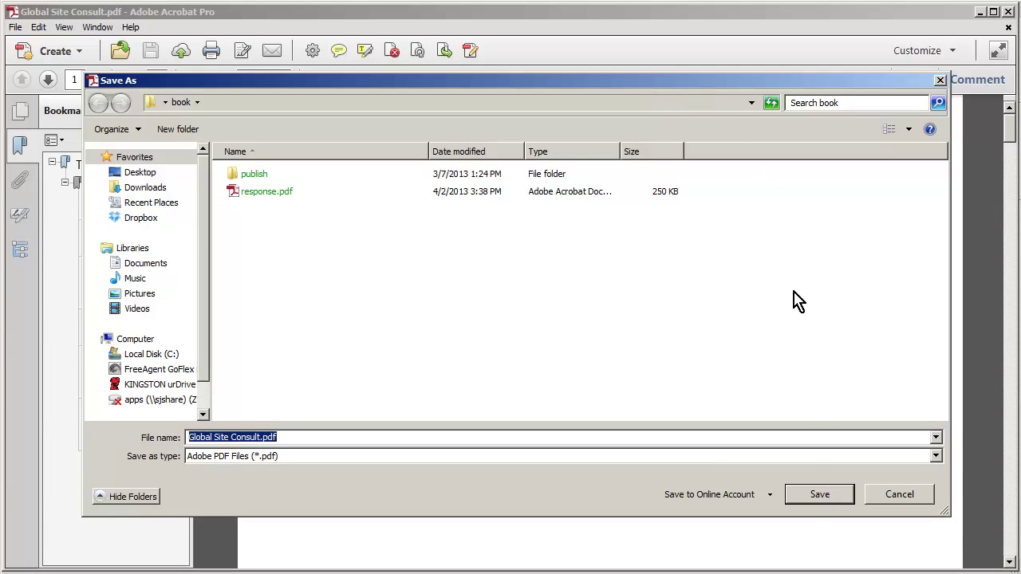
pyautogui.click(819, 494)
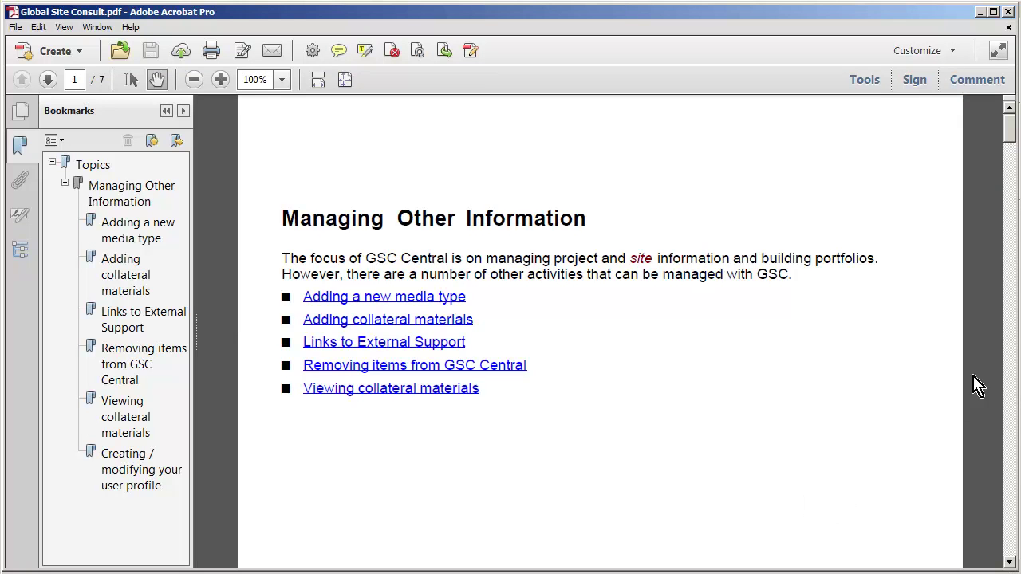
pyautogui.moveTo(1010, 144)
pyautogui.mouseDown()
pyautogui.moveTo(993, 415)
pyautogui.moveTo(1007, 550)
pyautogui.moveTo(1010, 127)
pyautogui.mouseUp()
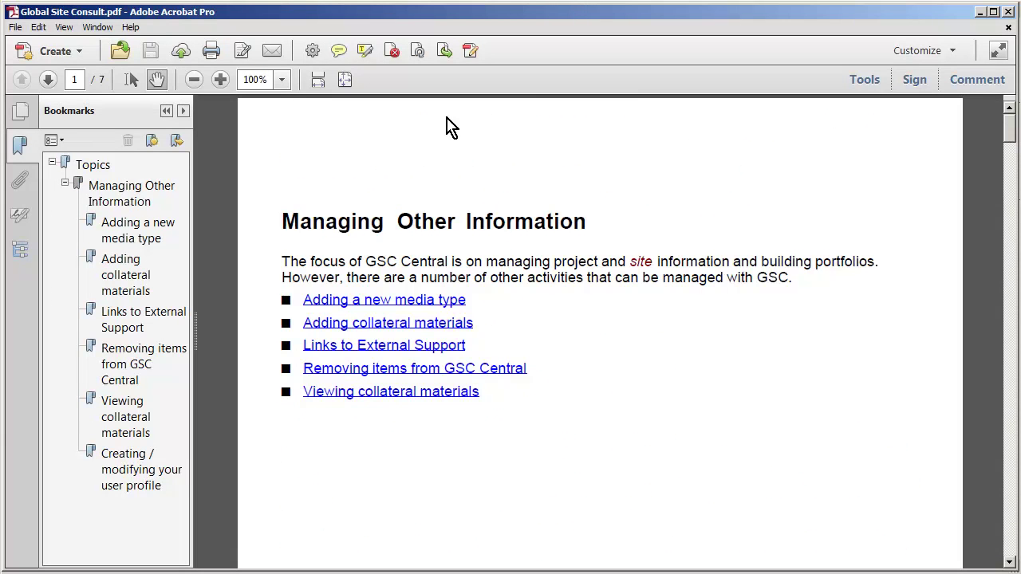
pyautogui.click(166, 111)
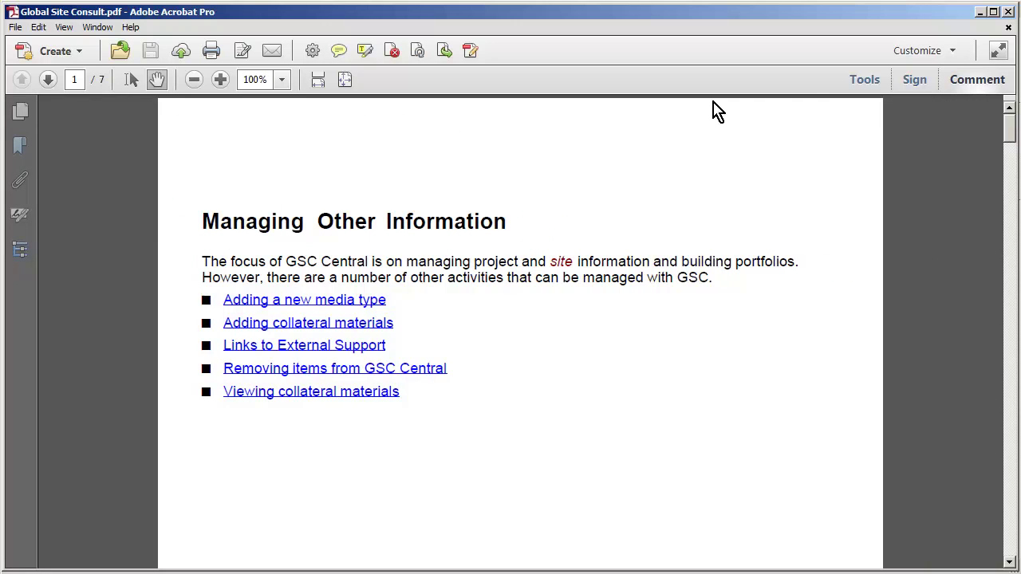
pyautogui.click(963, 85)
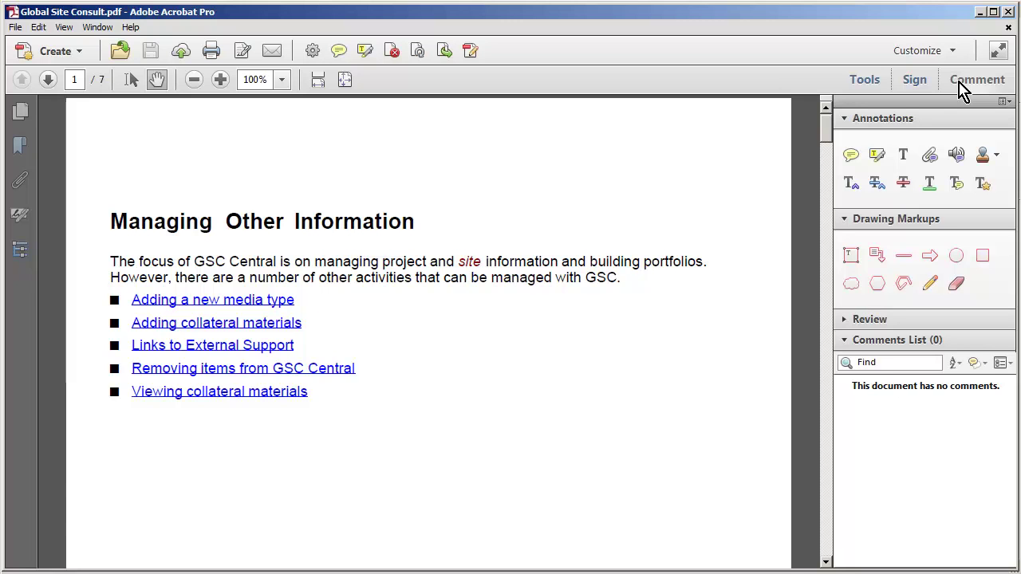
# - Replace the word 'Other' on page 1 with 'REALLY, REALLY DIFFERENT'
pyautogui.click(876, 186)
pyautogui.moveTo(225, 223); pyautogui.dragTo(281, 226)
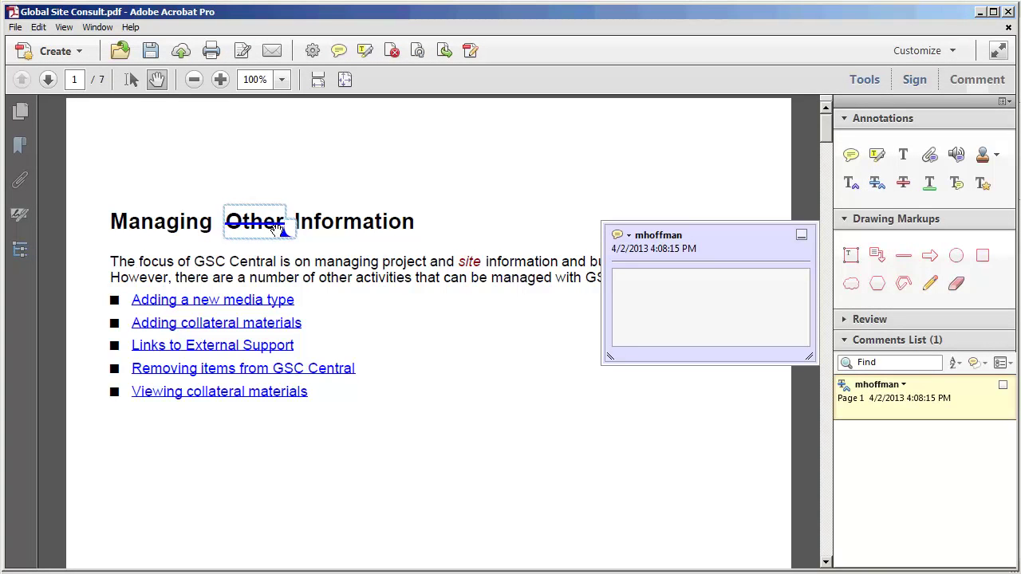
pyautogui.write('REALLY, REALLY DIFFERENT')
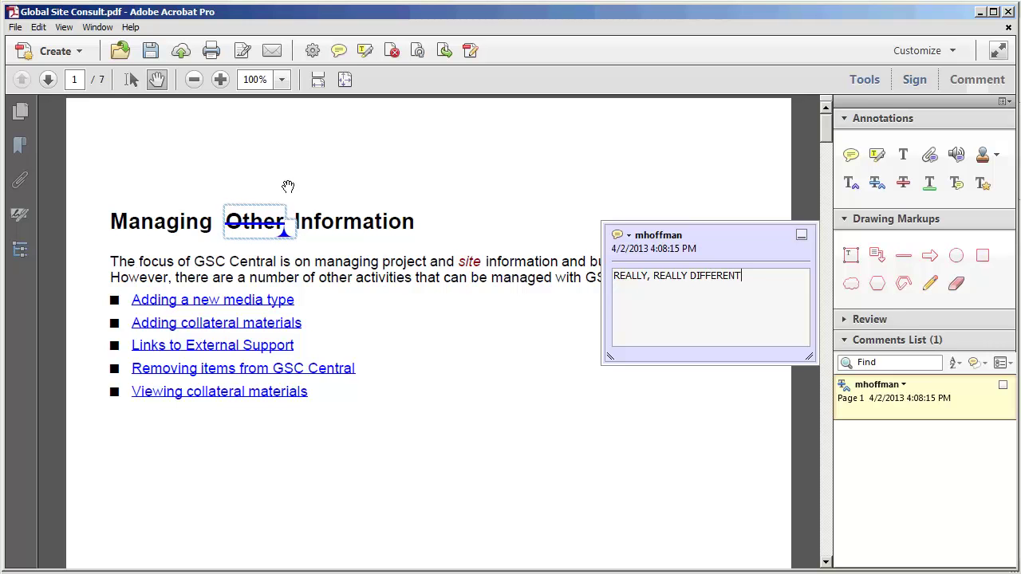
pyautogui.click(801, 235)
# - Add an insertion note 'ST CENTURY, LIKE FROM THE FUTURE' on page 2
pyautogui.scroll(-10, 830, 311)
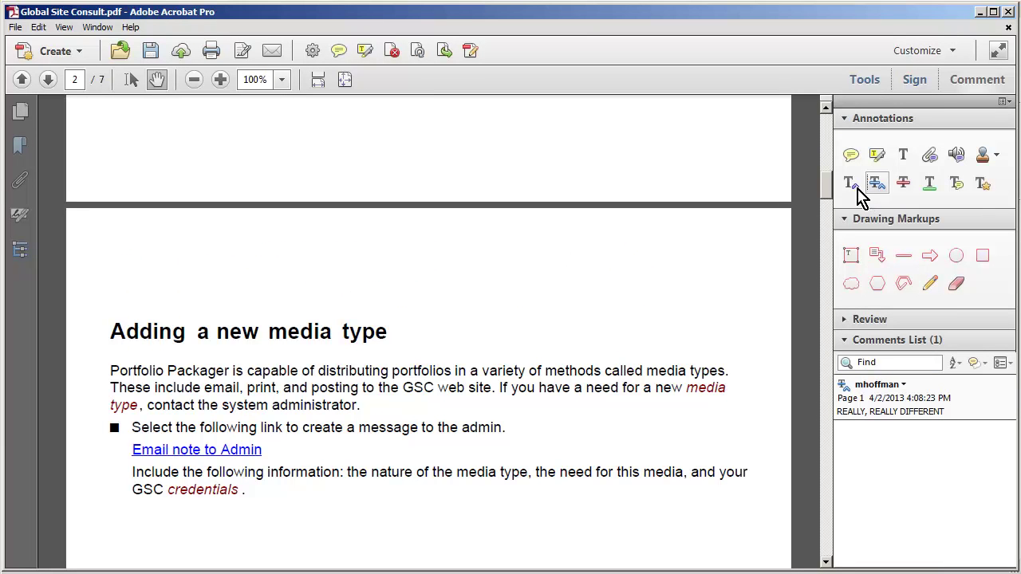
pyautogui.click(850, 183)
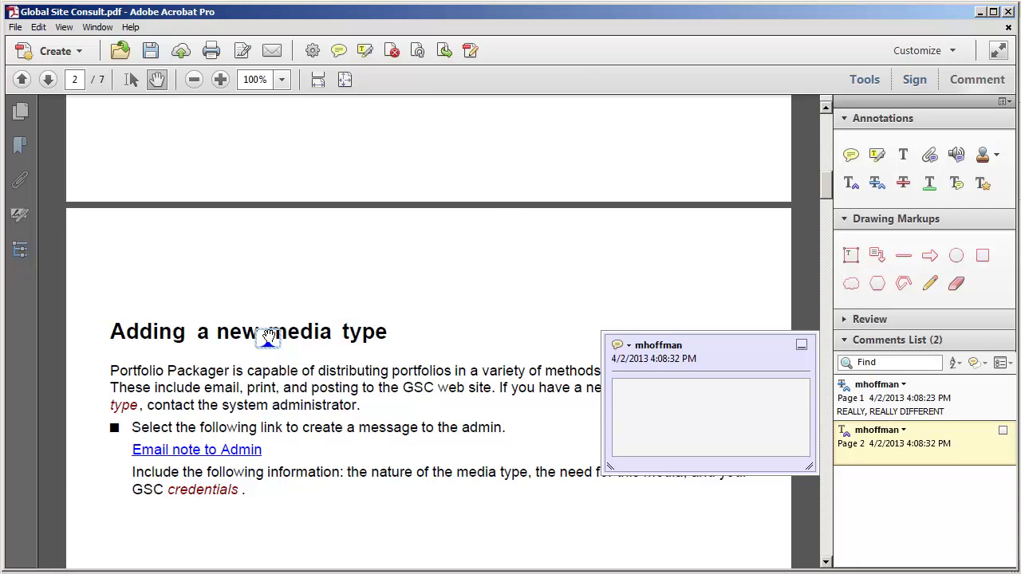
pyautogui.write('ST CENTURY, LIKE FROM THE FUTURE')
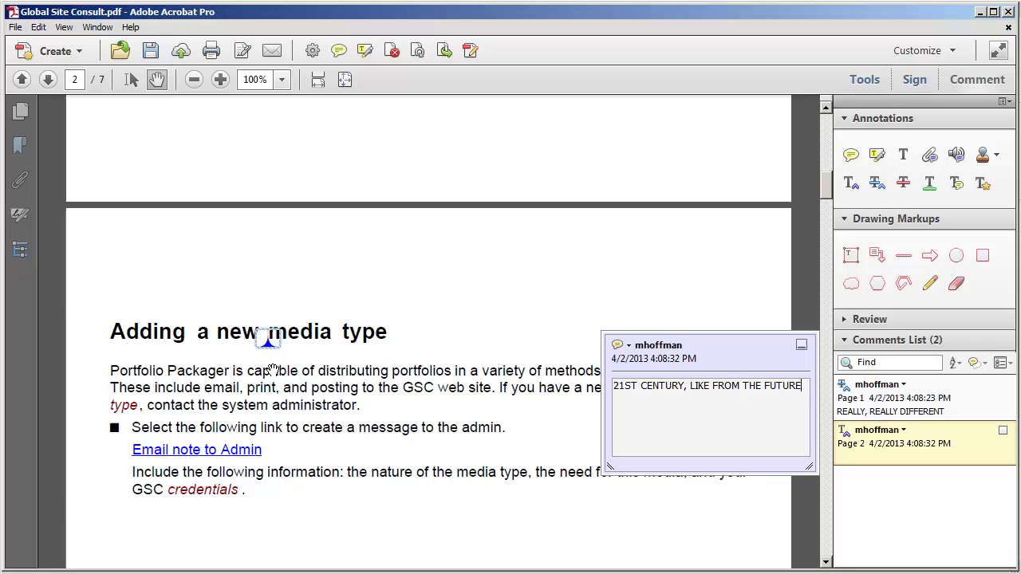
pyautogui.click(802, 345)
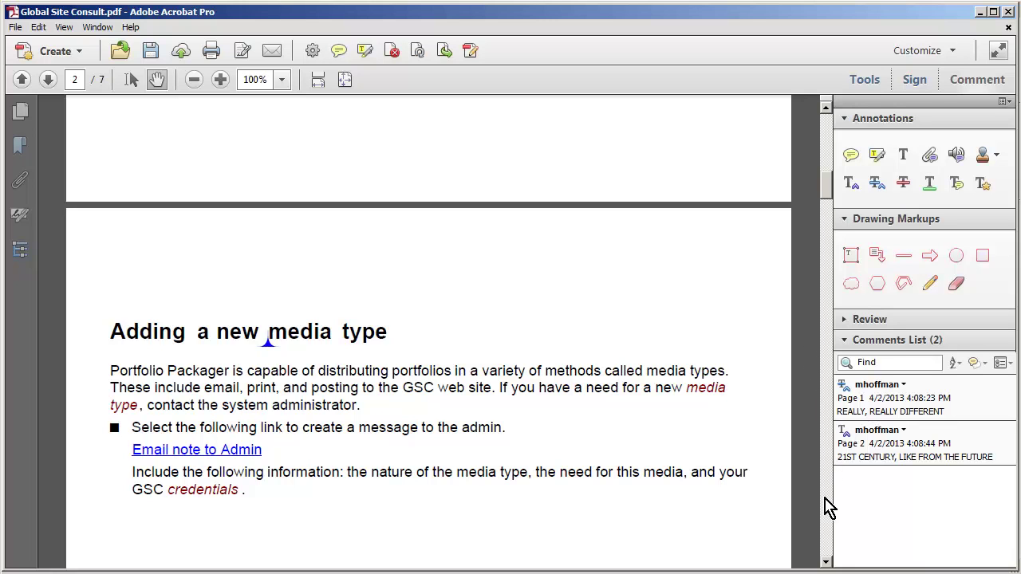
# - Strike through the first paragraph on page 5, deleting a mistaken strikethrough first
pyautogui.click(826, 543)
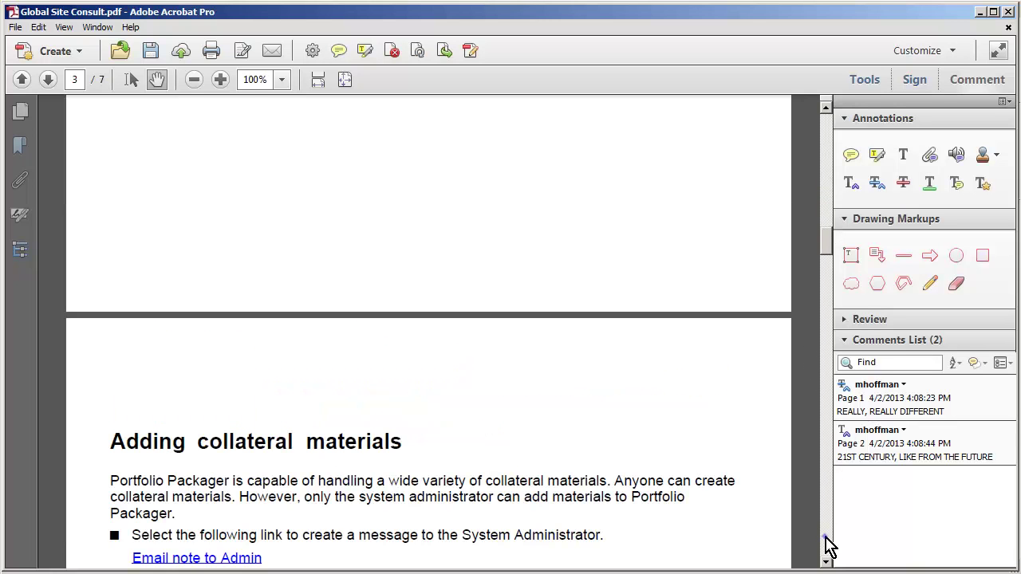
pyautogui.click(827, 541)
pyautogui.click(826, 541)
pyautogui.click(827, 540)
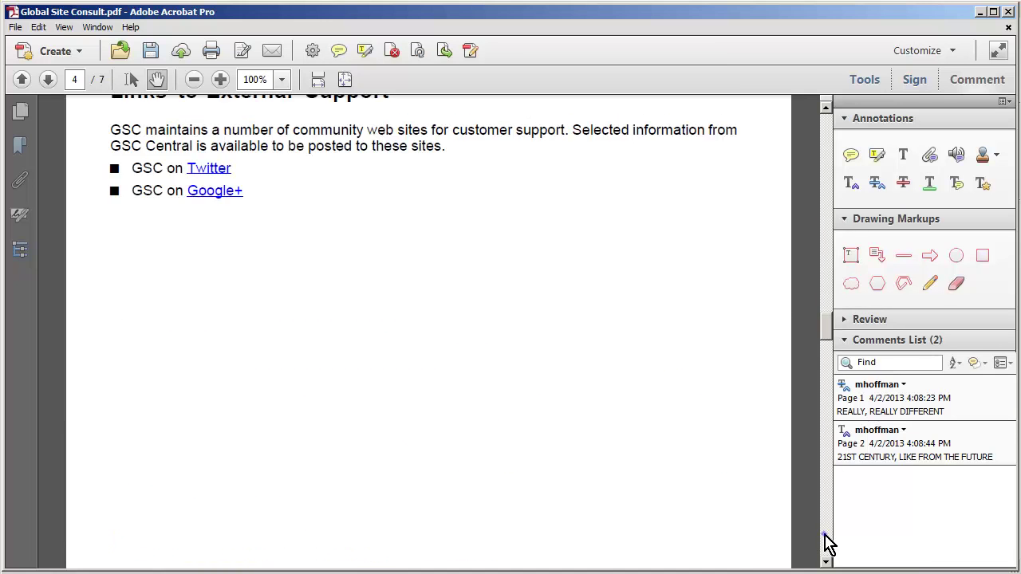
pyautogui.click(826, 541)
pyautogui.click(827, 540)
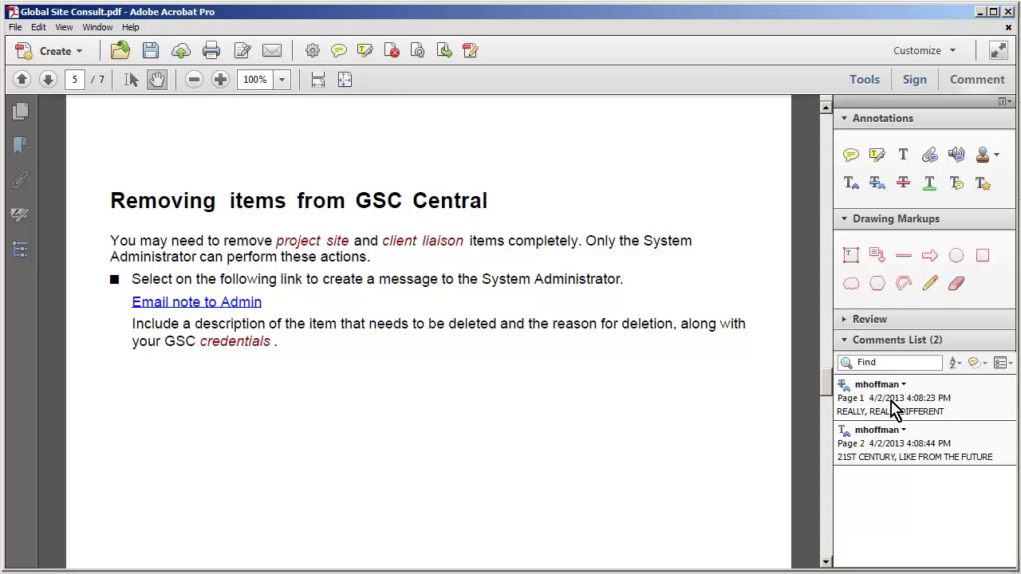
pyautogui.click(903, 182)
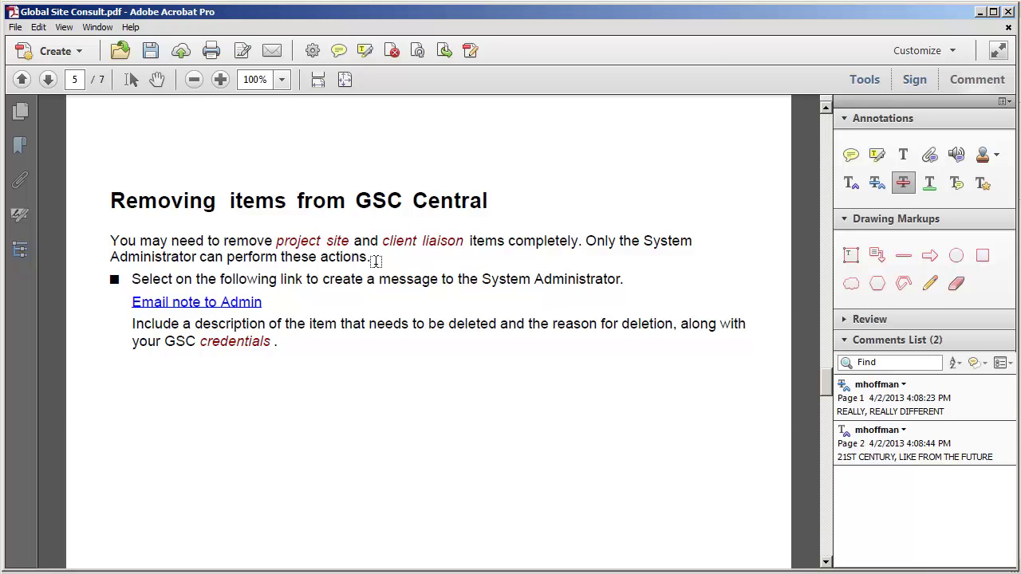
pyautogui.moveTo(375, 261); pyautogui.dragTo(208, 256)
pyautogui.rightClick(241, 257)
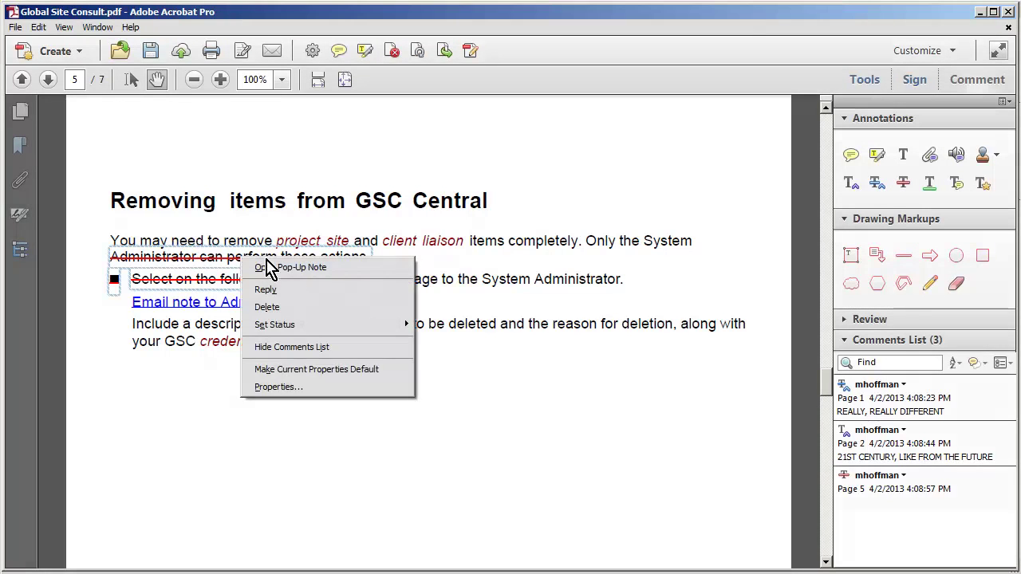
pyautogui.click(310, 309)
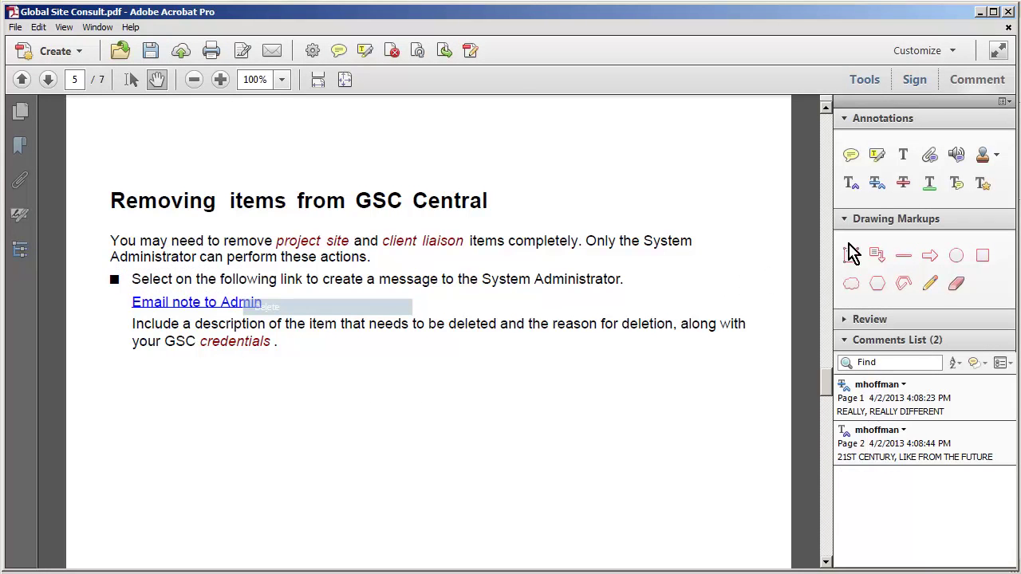
pyautogui.click(903, 183)
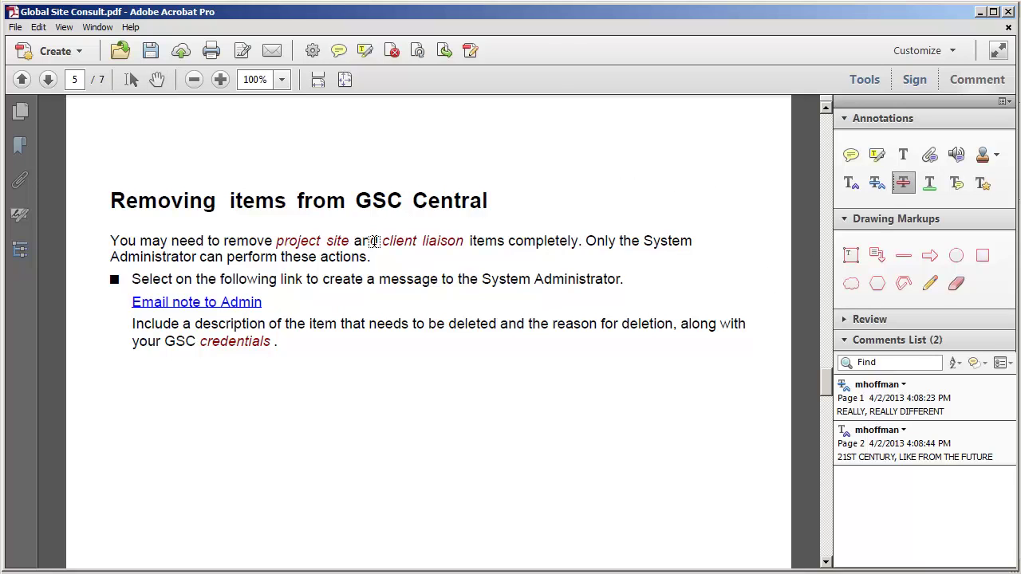
pyautogui.moveTo(371, 256); pyautogui.dragTo(112, 240)
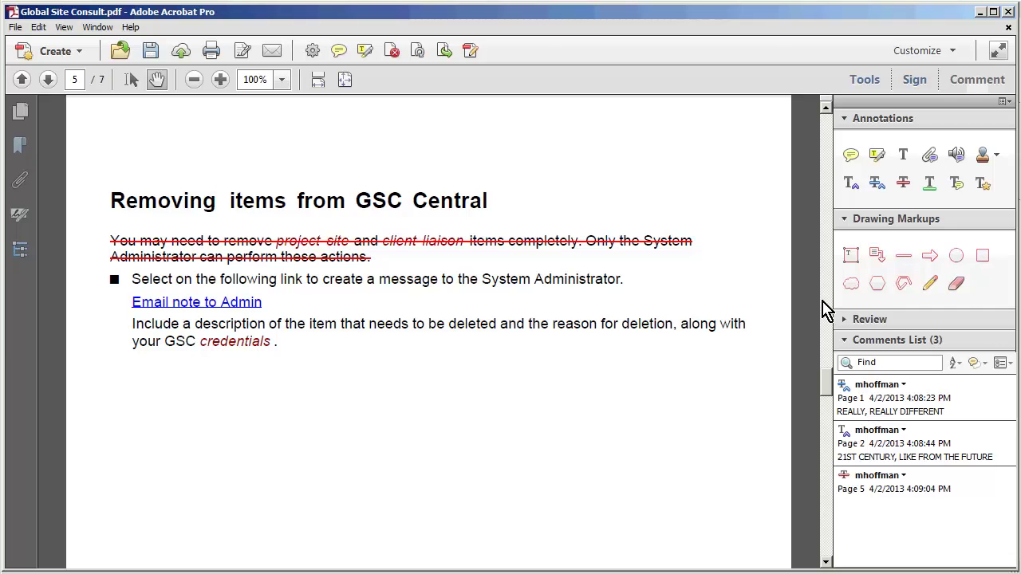
# - Replace the 'Removing items' heading text with 'TAKING ITEMS OFF THE SHELF'
pyautogui.click(877, 183)
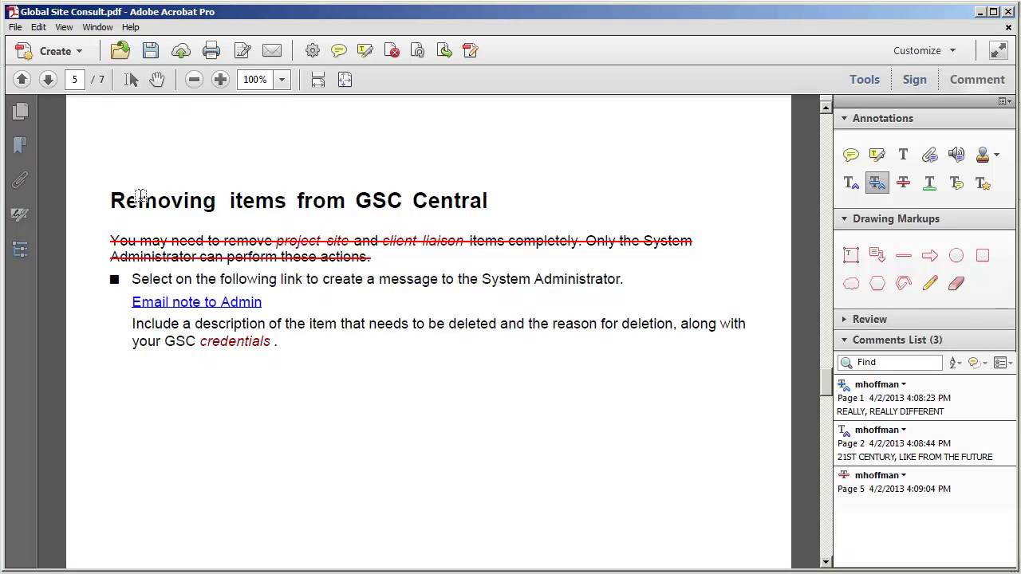
pyautogui.moveTo(112, 200); pyautogui.dragTo(286, 202)
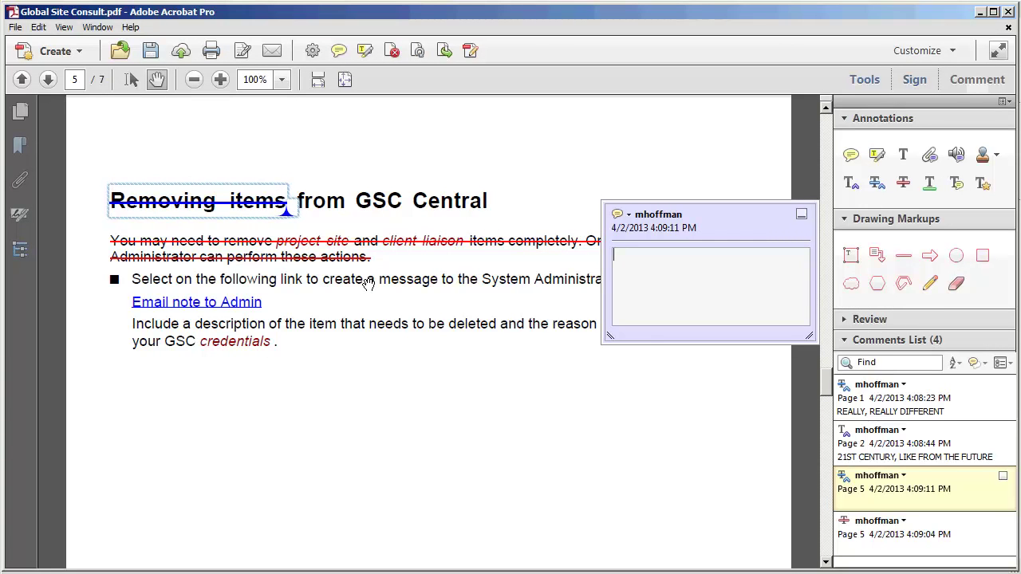
pyautogui.write('TAKING ITEMS OFF THE SHELF')
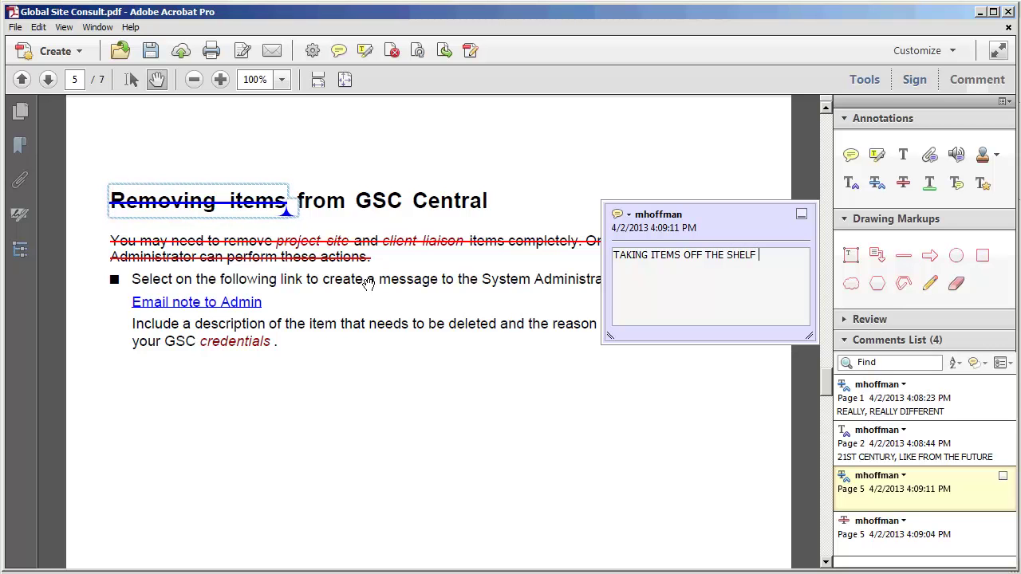
pyautogui.click(803, 215)
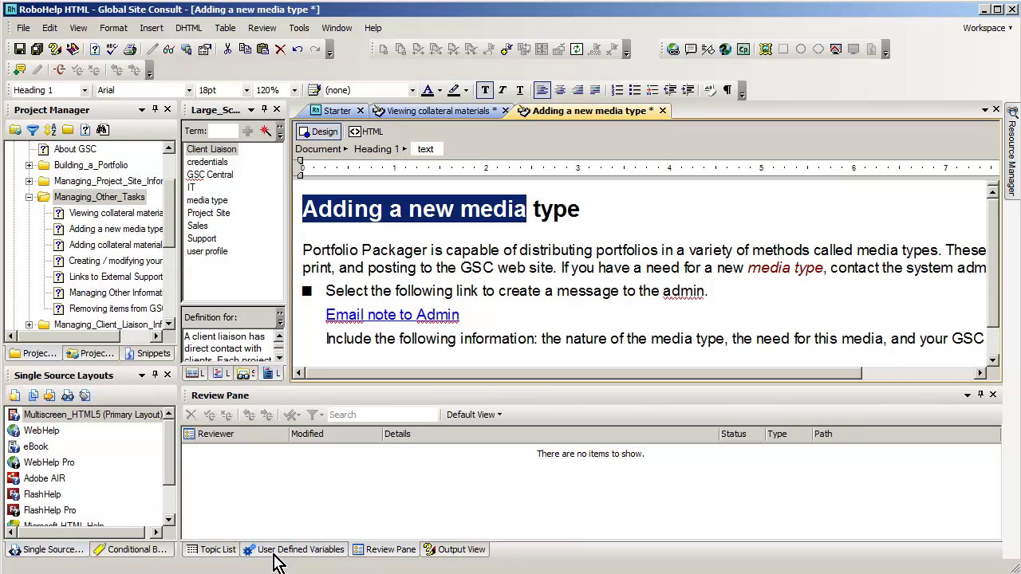
# - Pass the Output View and User Defined Variables panes to reach the empty Review Pane
pyautogui.click(448, 552)
pyautogui.click(303, 551)
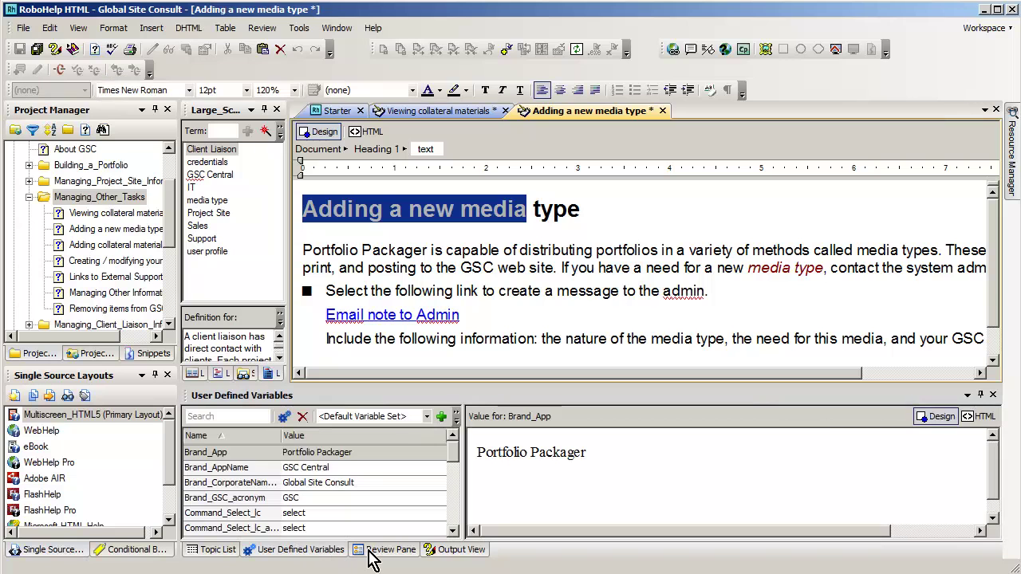
pyautogui.click(370, 551)
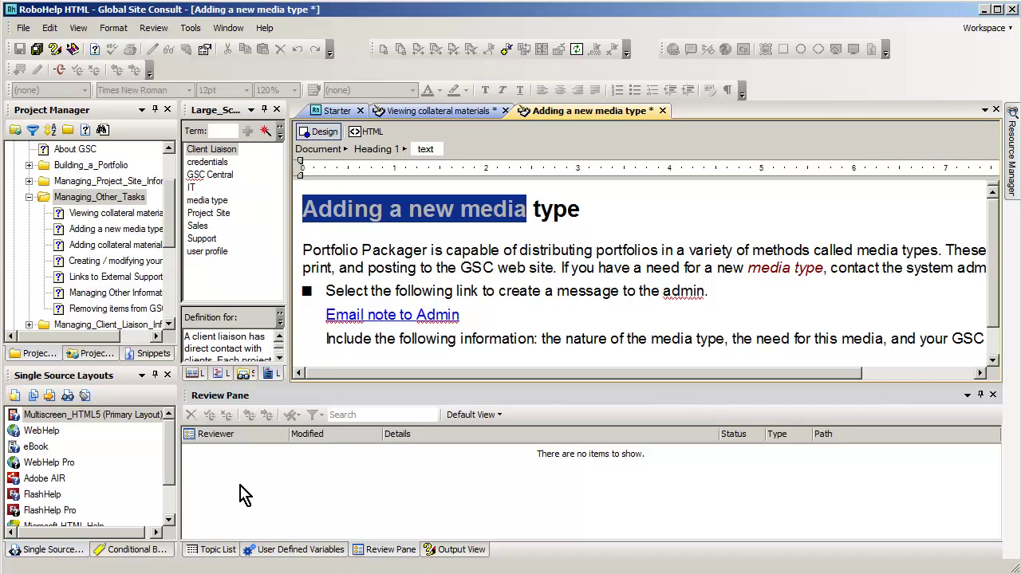
# - Start Import Comments from PDF, saving the two changed topics before continuing
pyautogui.click(151, 32)
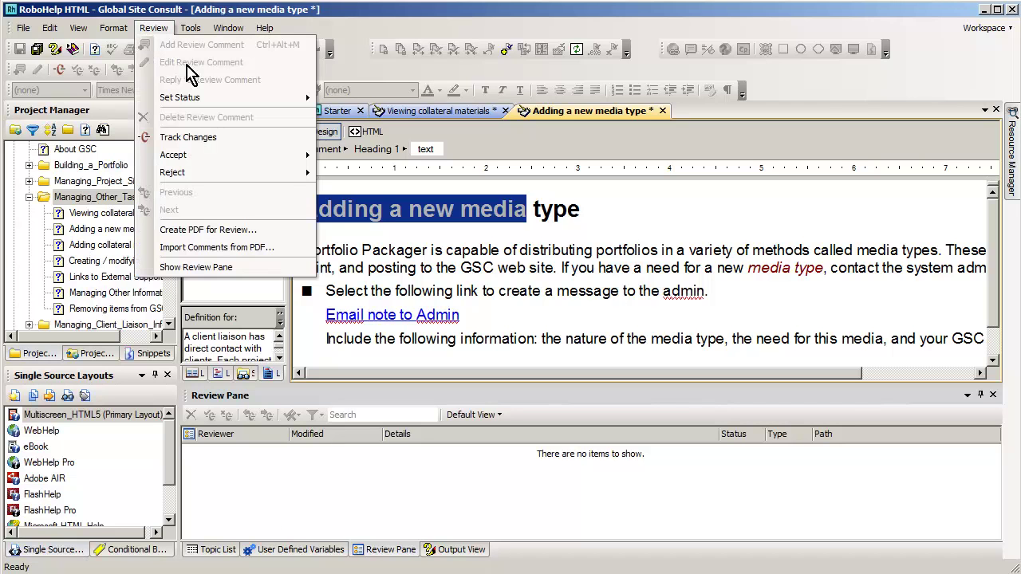
pyautogui.click(215, 248)
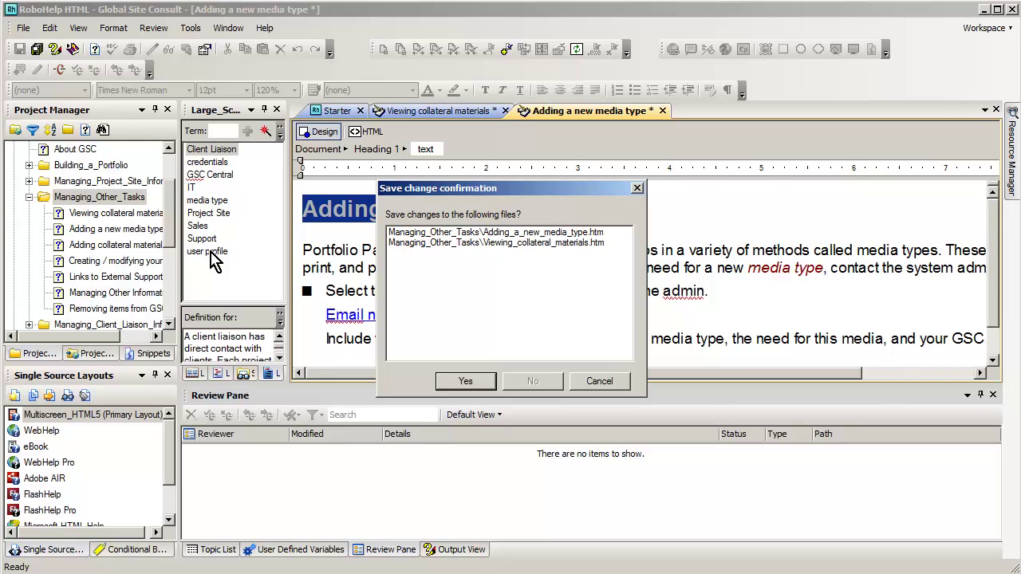
pyautogui.click(608, 382)
pyautogui.click(153, 29)
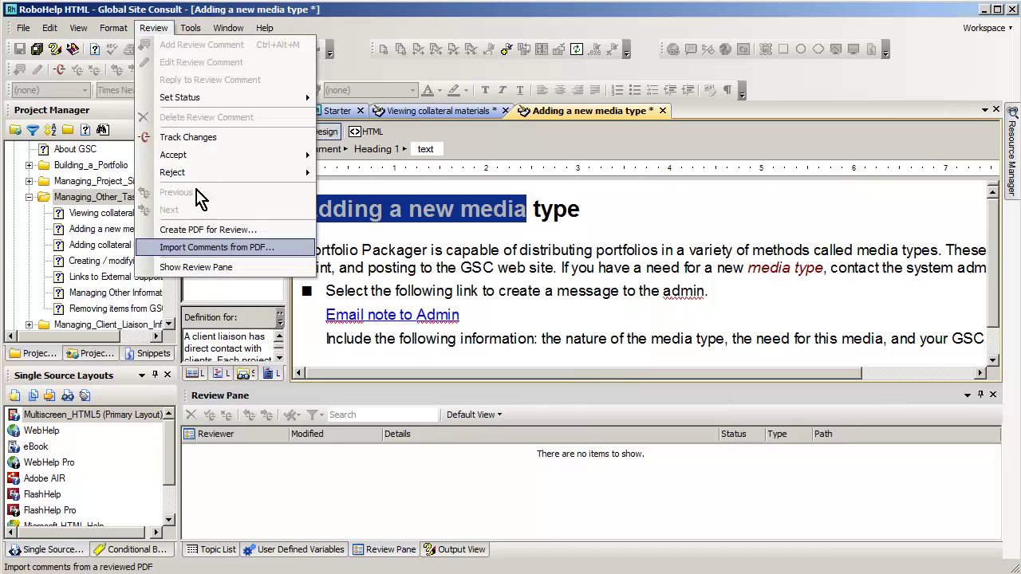
pyautogui.click(204, 247)
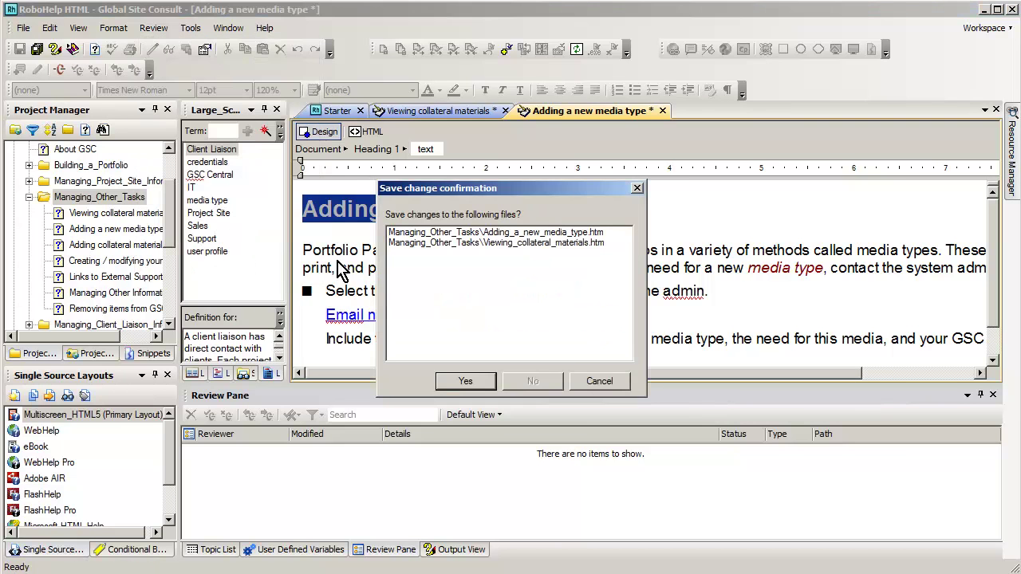
pyautogui.click(479, 384)
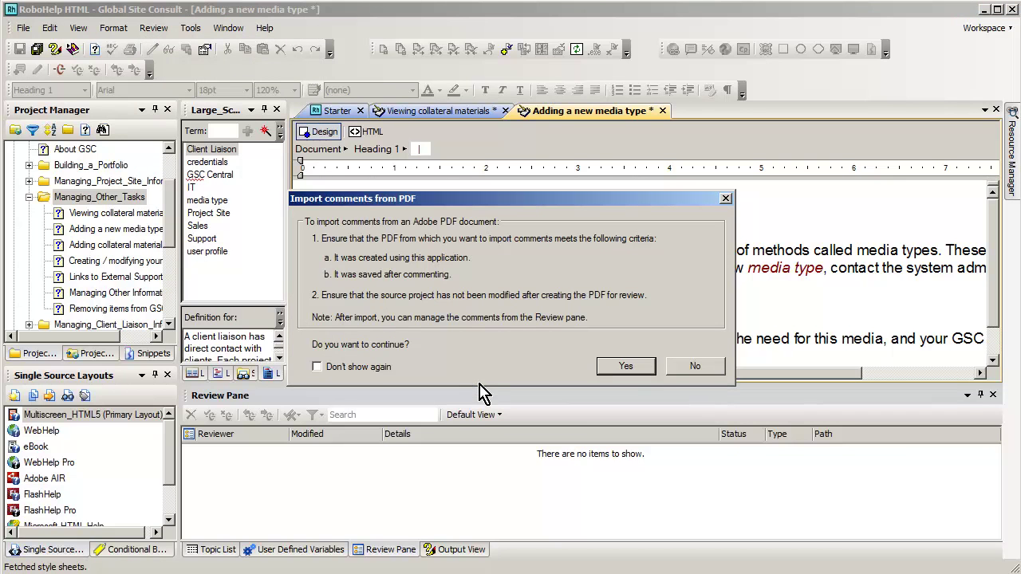
pyautogui.click(623, 367)
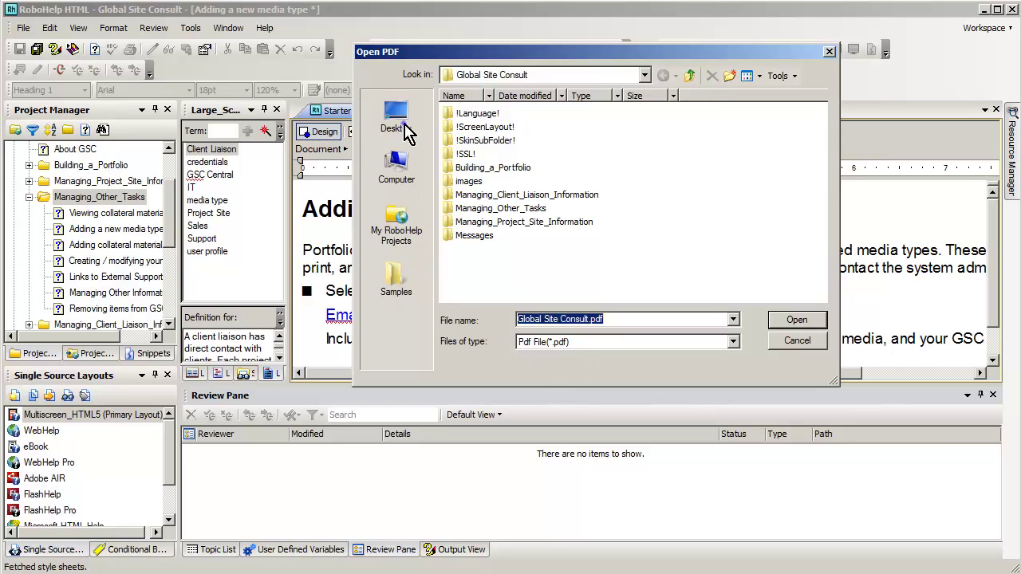
# - Import the comments from Global Site Consult.pdf in the Desktop book folder
pyautogui.click(397, 120)
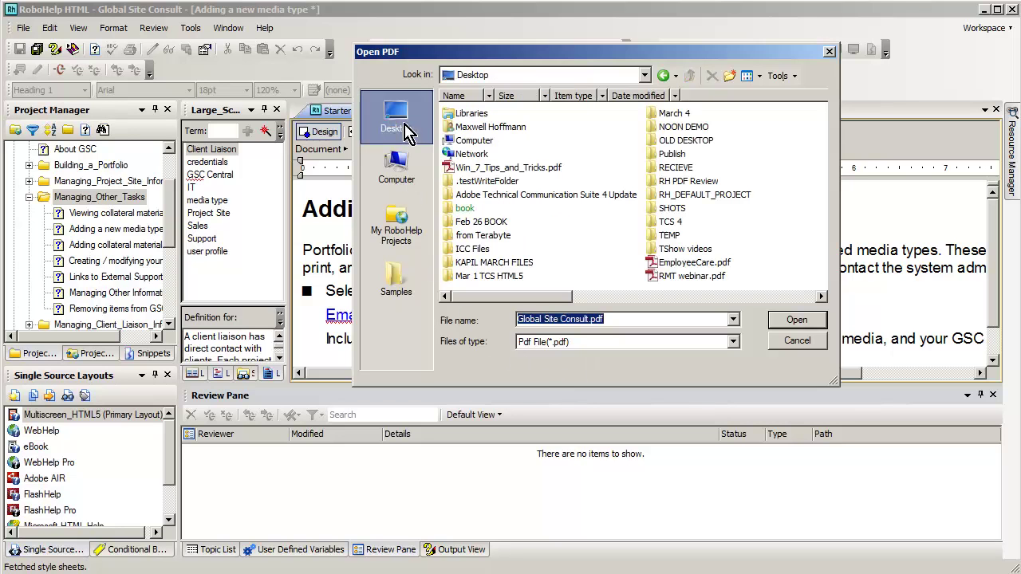
pyautogui.doubleClick(464, 210)
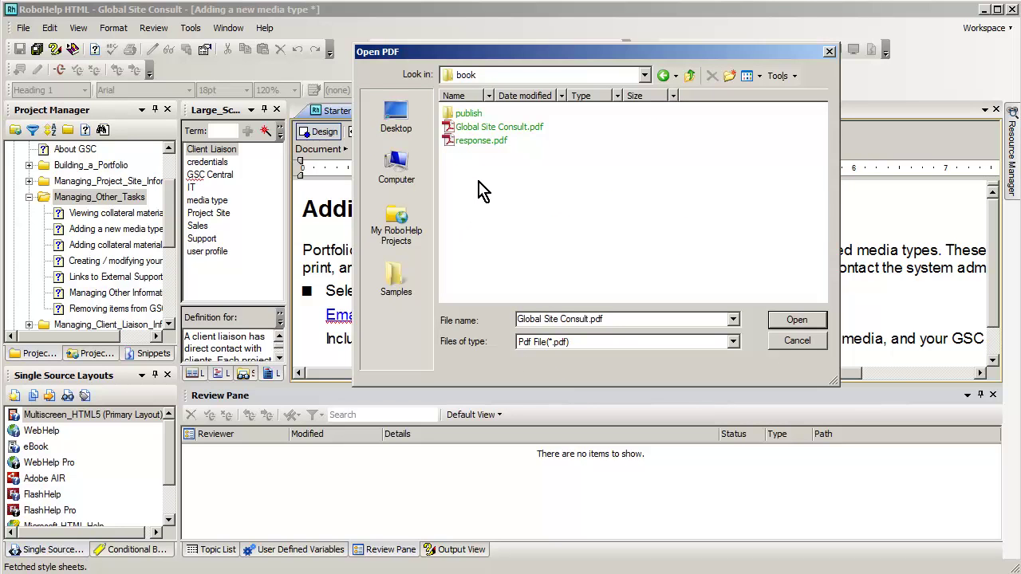
pyautogui.click(483, 140)
pyautogui.click(488, 128)
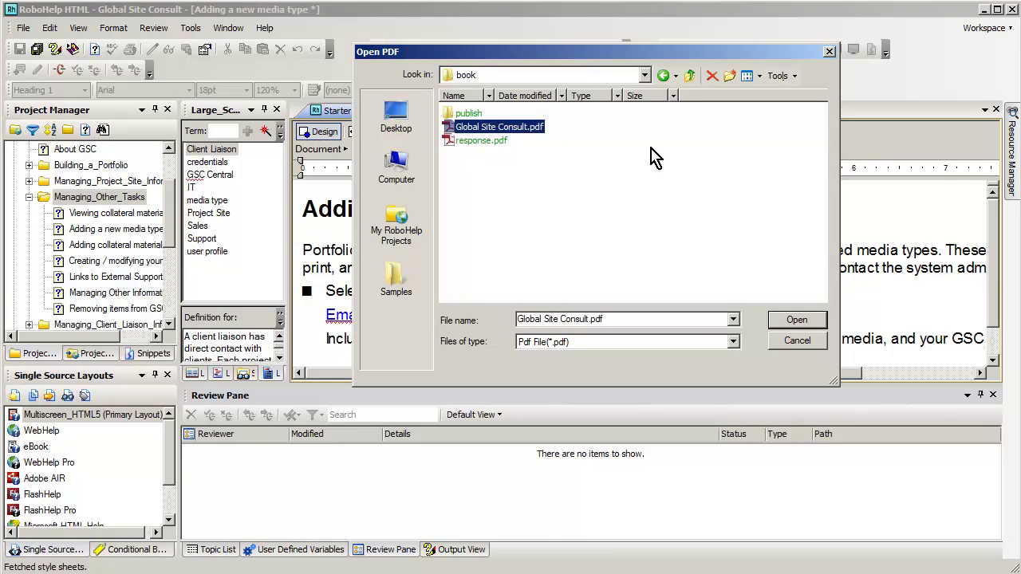
pyautogui.click(796, 320)
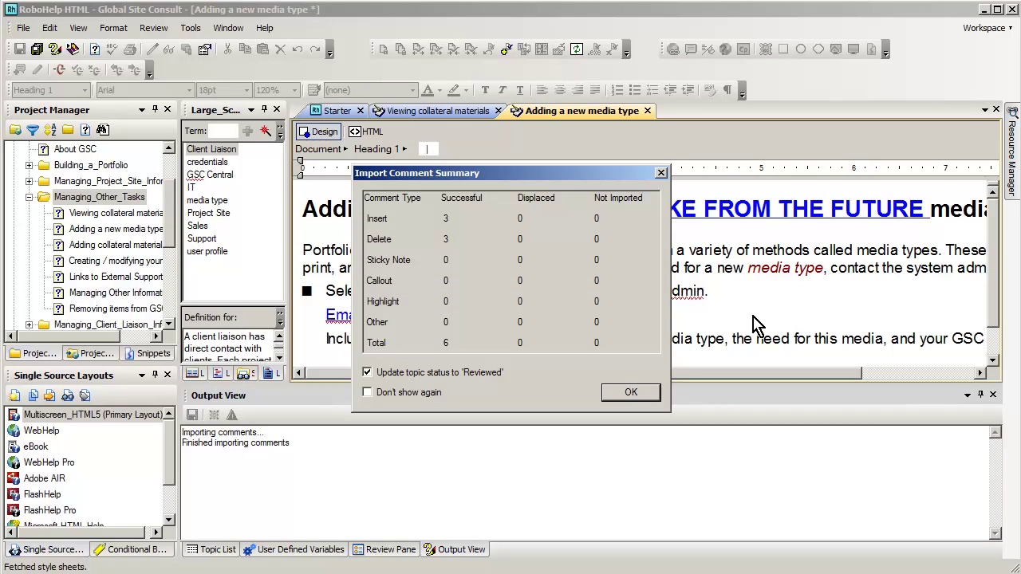
# - Close the import summary, then enlarge the Review Pane and scroll its changes to the top
pyautogui.click(629, 396)
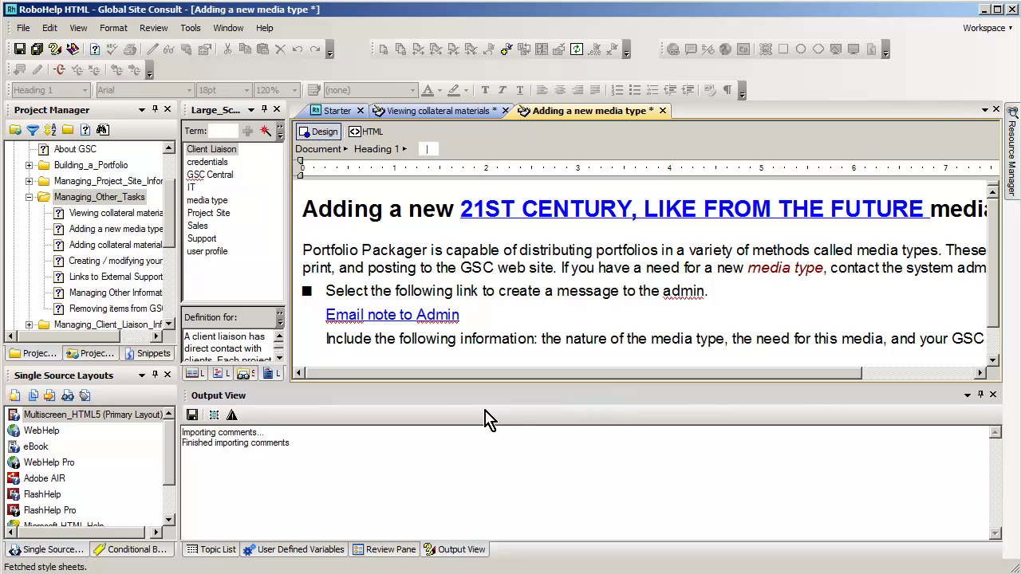
pyautogui.click(388, 551)
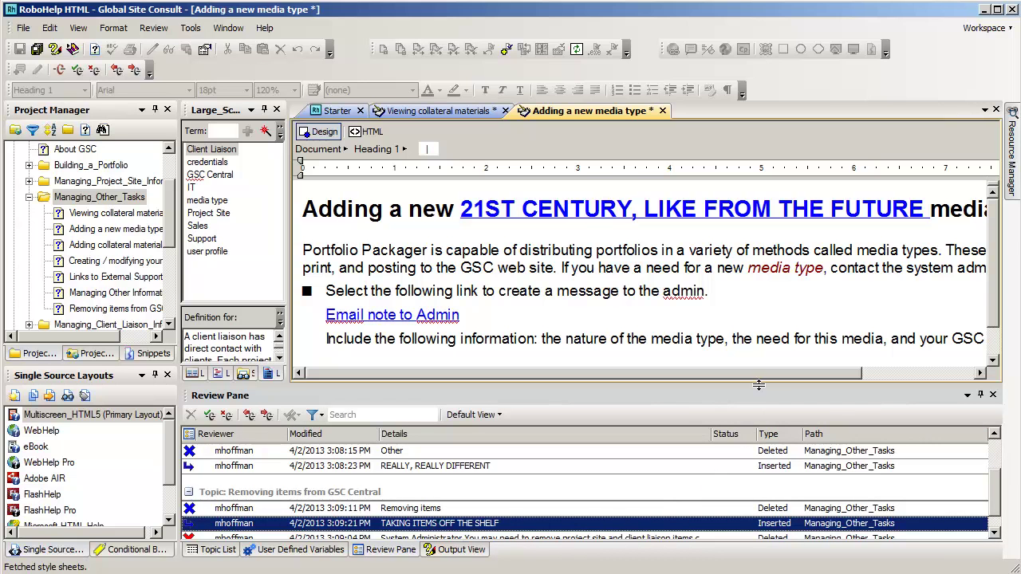
pyautogui.moveTo(759, 385); pyautogui.dragTo(766, 316)
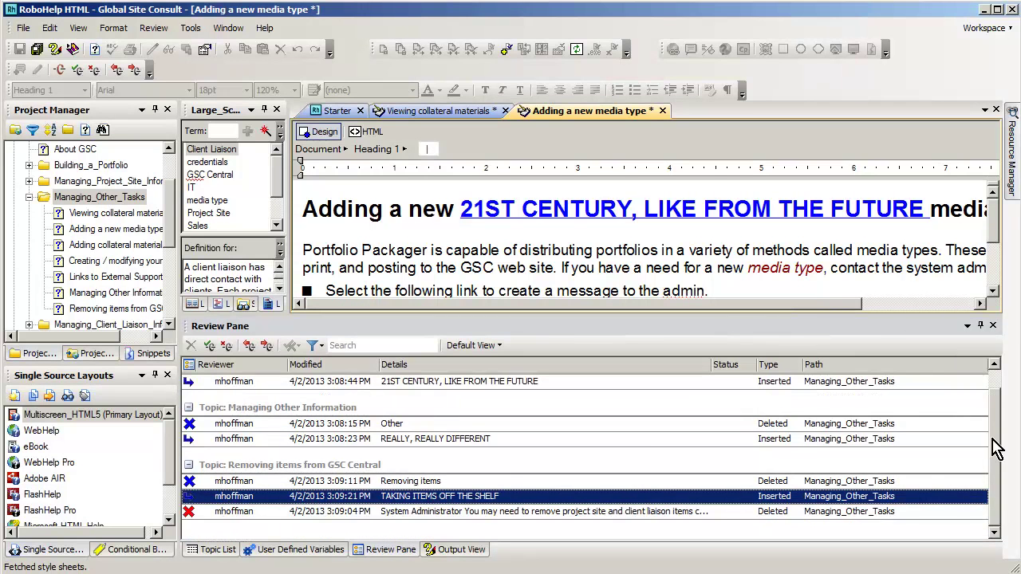
pyautogui.moveTo(994, 439); pyautogui.dragTo(998, 460)
pyautogui.moveTo(1002, 428); pyautogui.dragTo(997, 383)
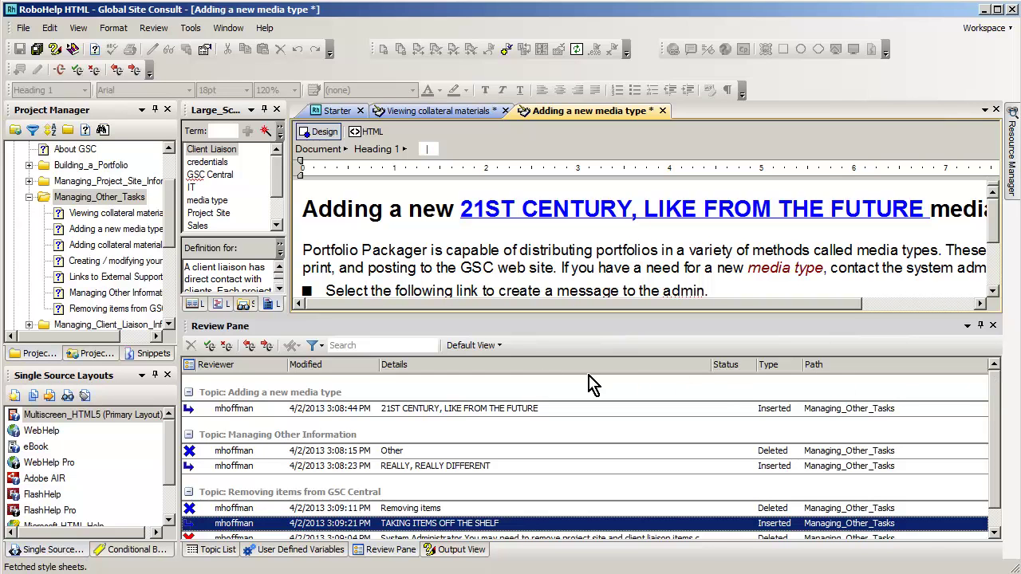
# - Reject the long paragraph deletion and accept the five other changes, including 'TAKING ITEMS OFF THE SHELF'
pyautogui.click(267, 348)
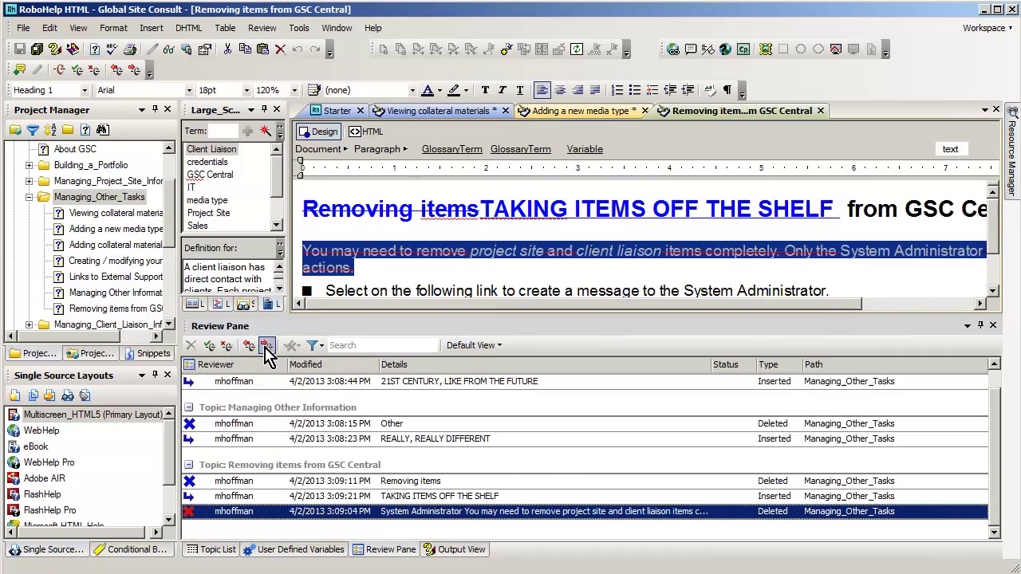
pyautogui.click(211, 348)
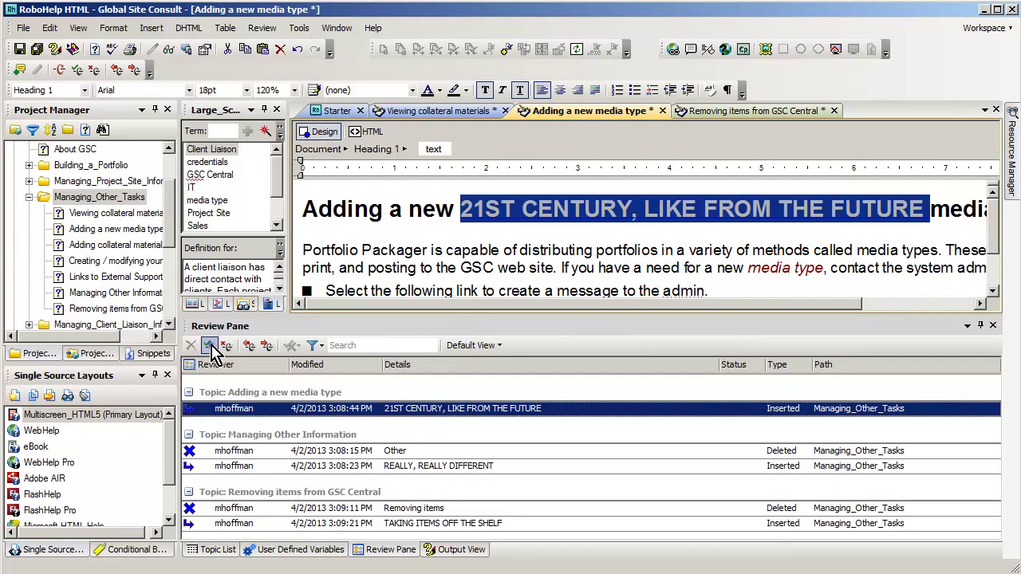
pyautogui.click(211, 348)
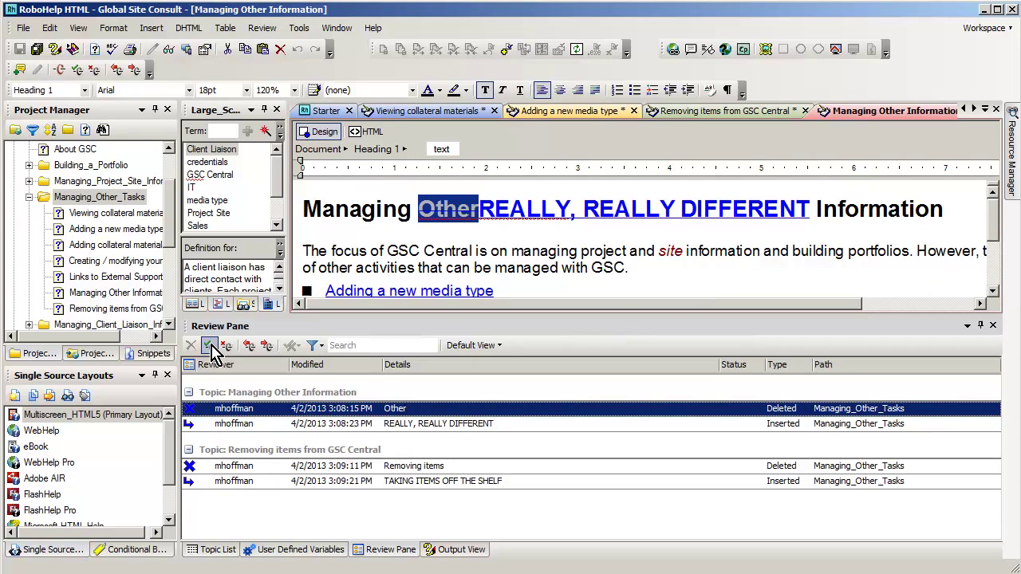
pyautogui.click(211, 348)
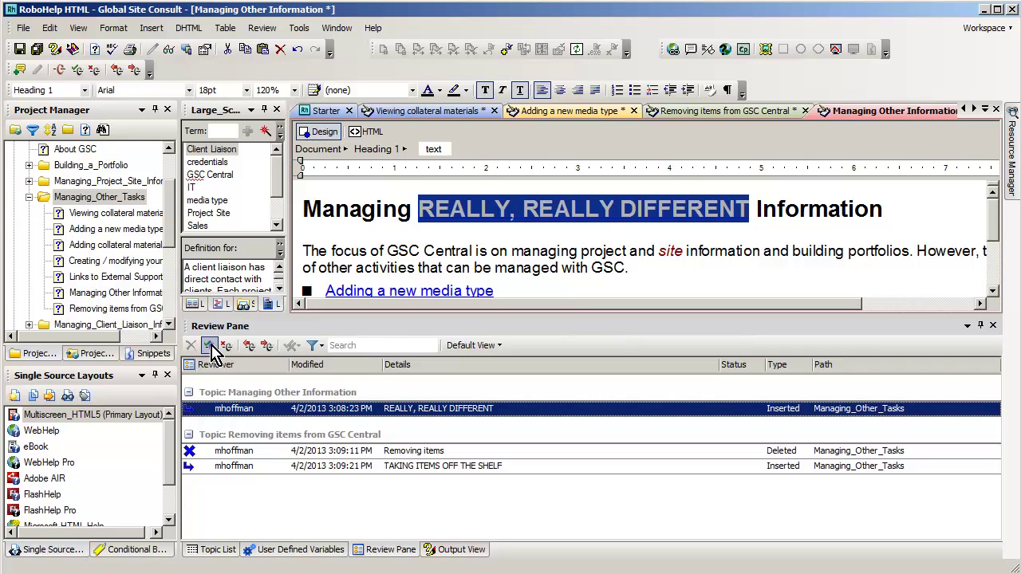
pyautogui.click(212, 348)
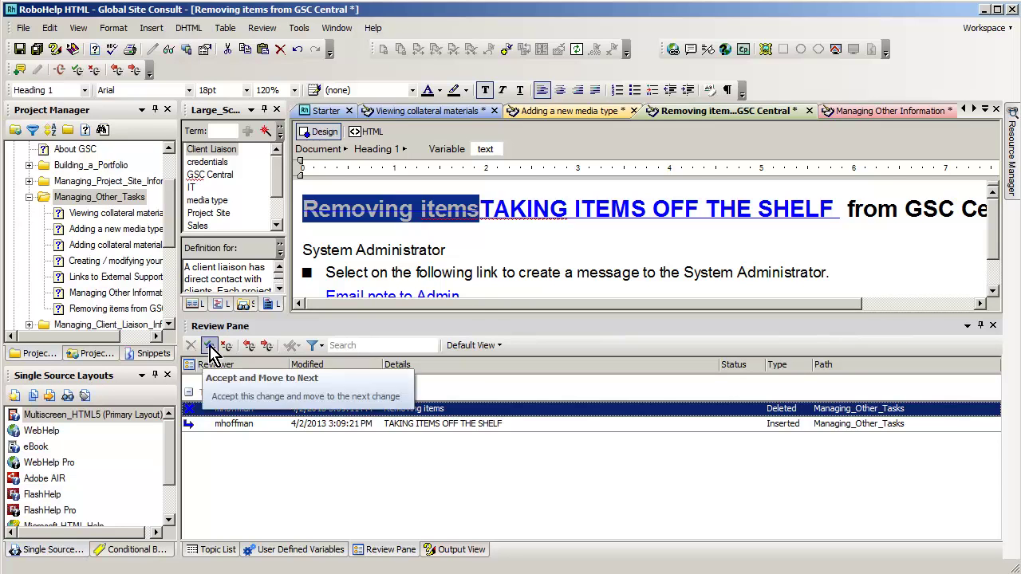
pyautogui.click(211, 349)
pyautogui.click(212, 350)
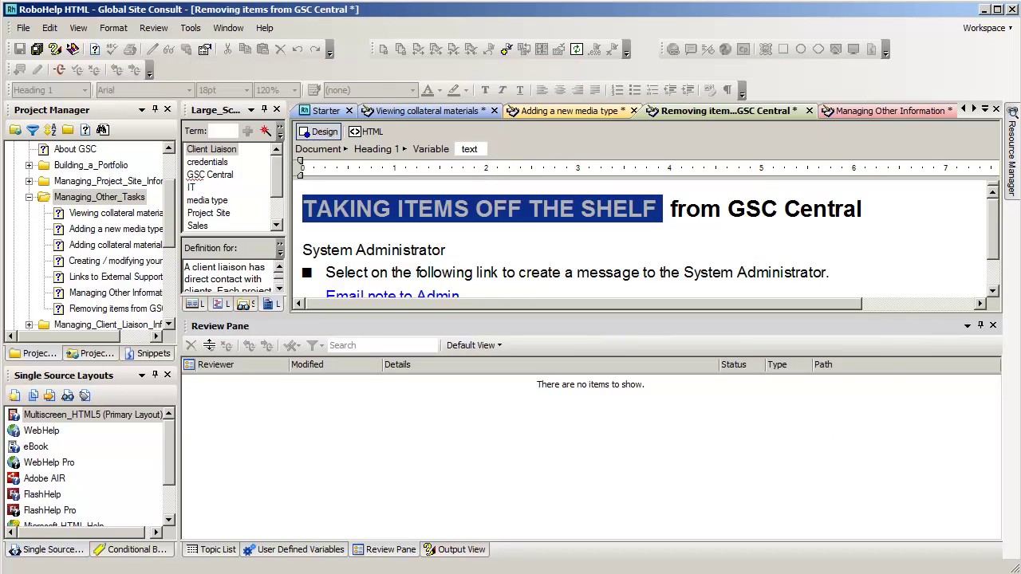
pyautogui.moveTo(512, 314); pyautogui.dragTo(524, 463)
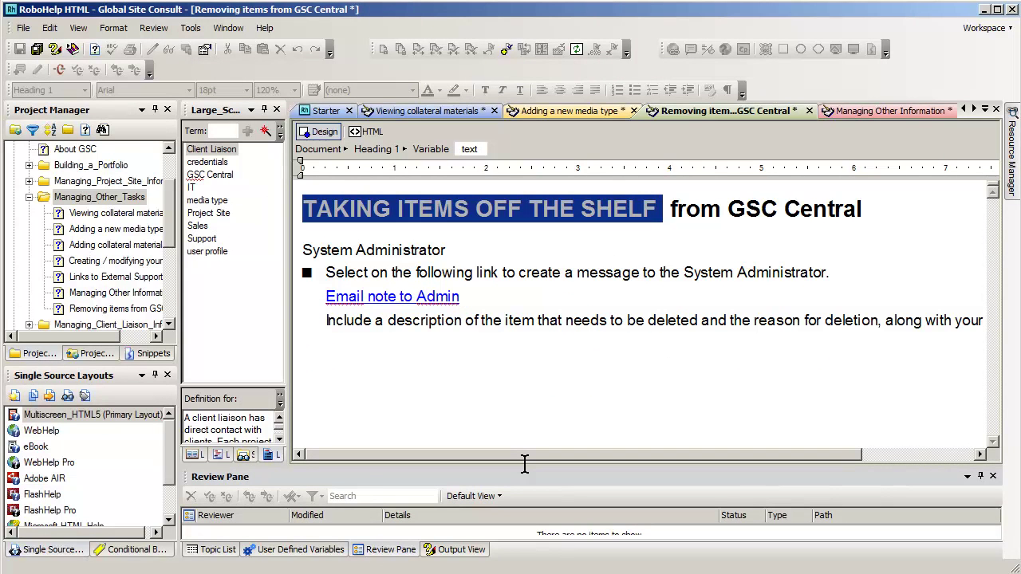